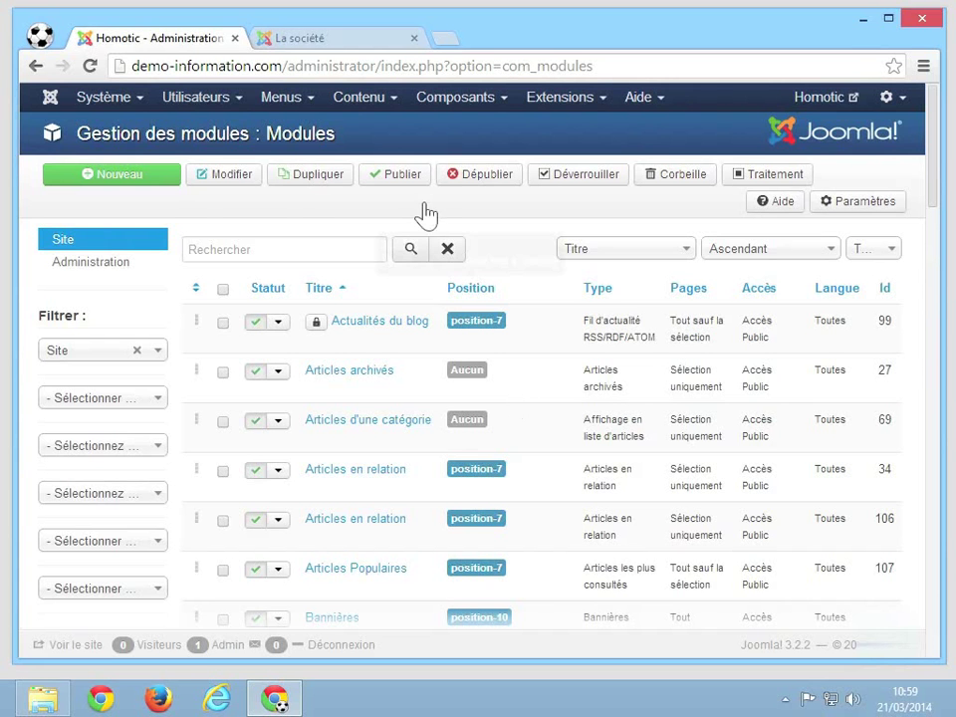
Examine the sidebar modules on the public site's La société page, and return to the module manager.
{"action": "left_click", "coordinate": [330, 48]}
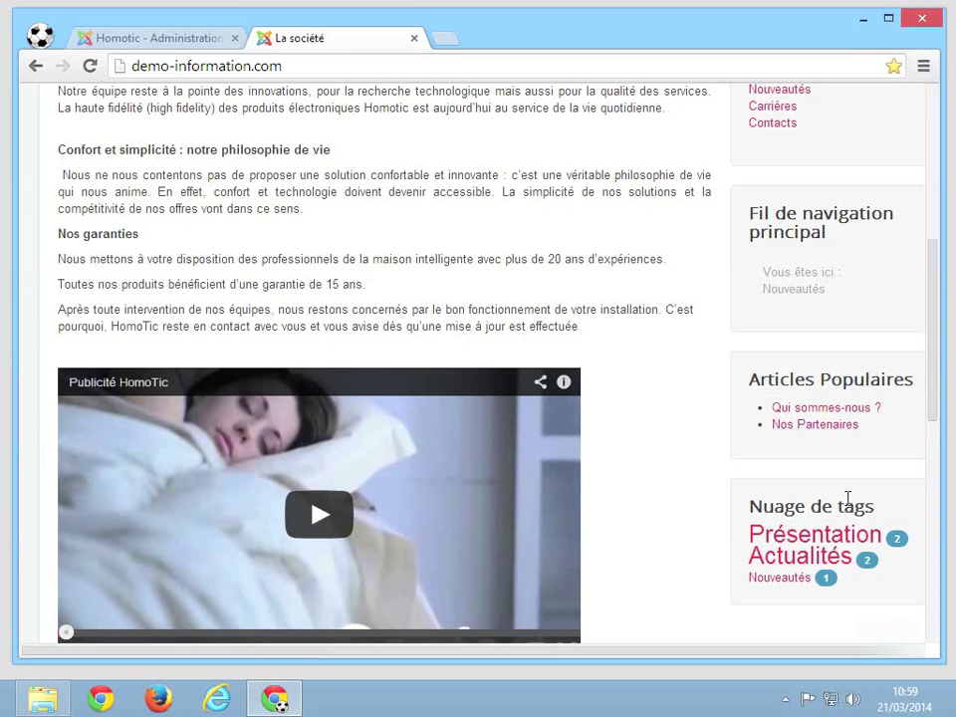
{"action": "scroll", "coordinate": [847, 503], "scroll_direction": "up", "scroll_amount": 4}
{"action": "scroll", "coordinate": [851, 510], "scroll_direction": "up", "scroll_amount": 1}
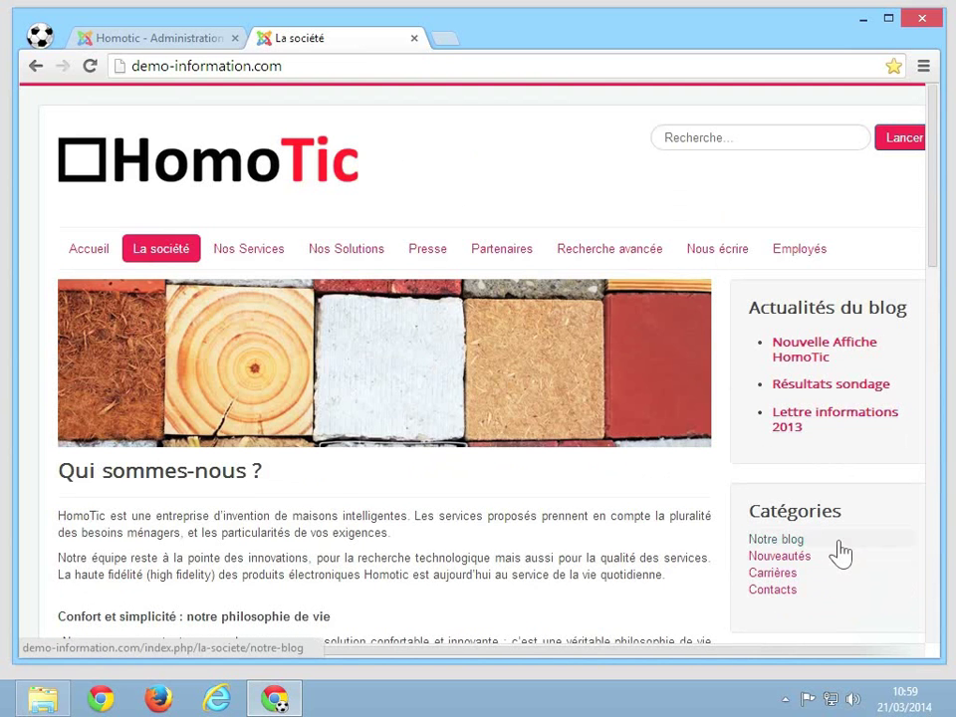
{"action": "scroll", "coordinate": [838, 553], "scroll_direction": "down", "scroll_amount": 4}
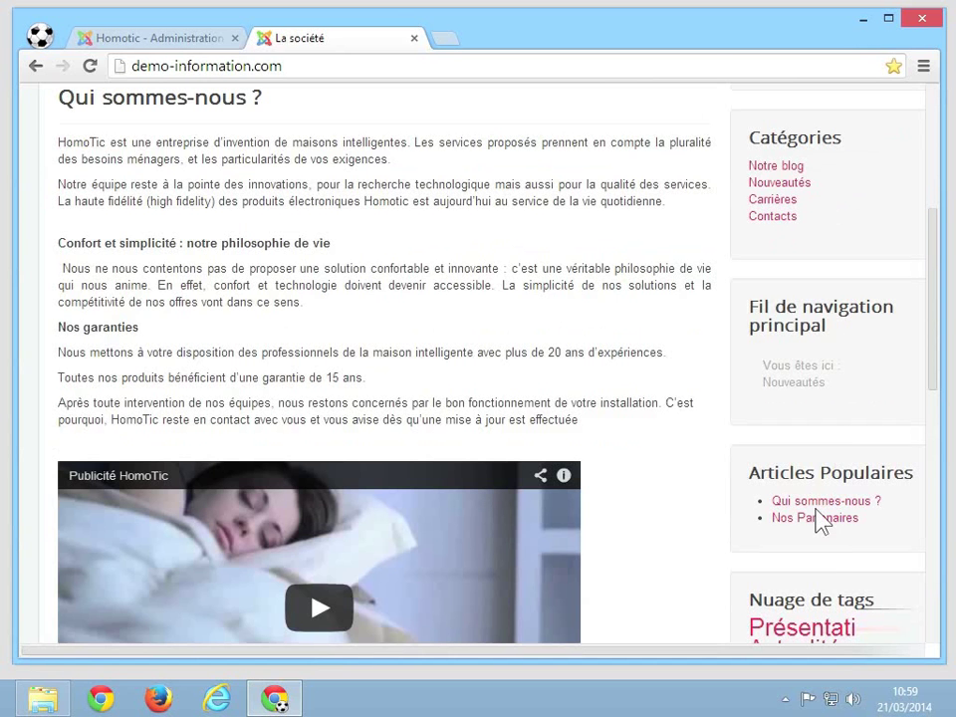
{"action": "scroll", "coordinate": [816, 525], "scroll_direction": "up", "scroll_amount": 3}
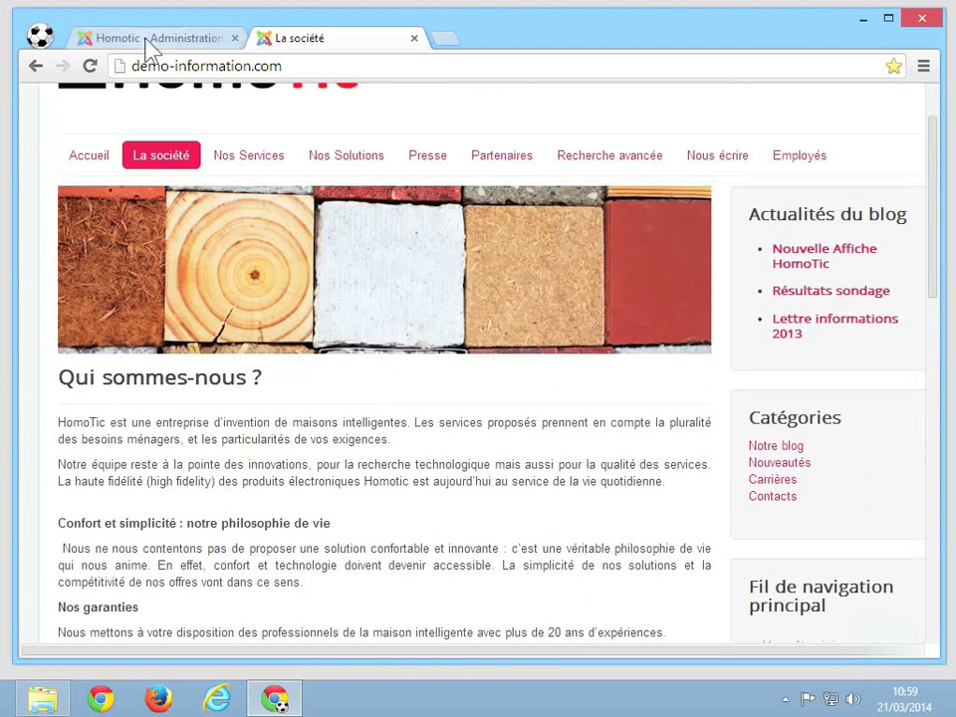
{"action": "left_click", "coordinate": [147, 44]}
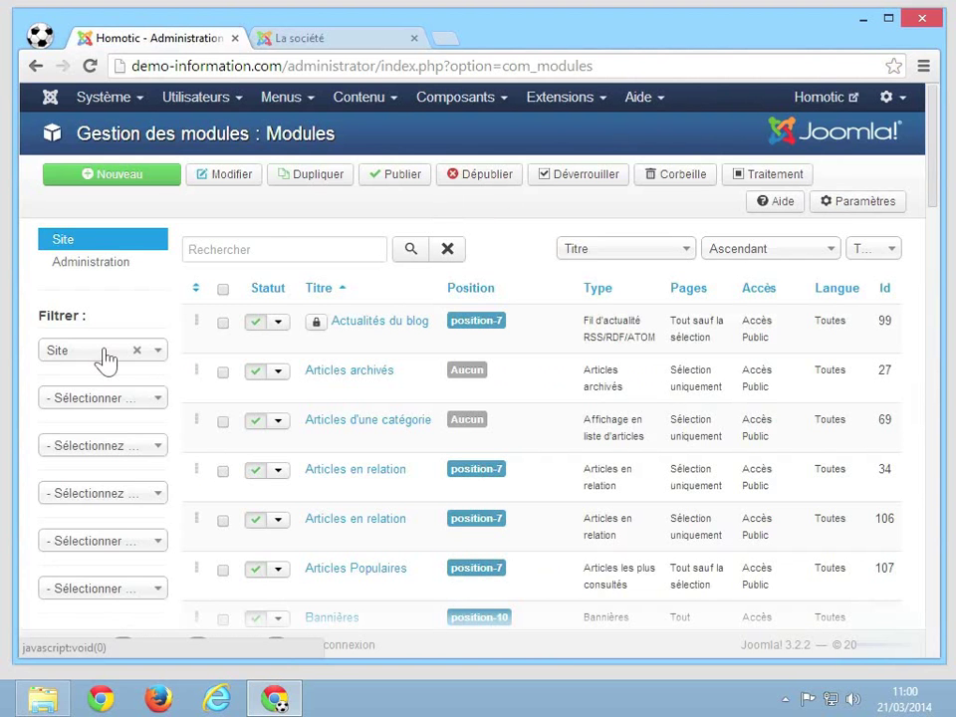
Open the public site's Accueil page, examine its sidebar modules, and return to the module manager.
{"action": "left_click", "coordinate": [321, 45]}
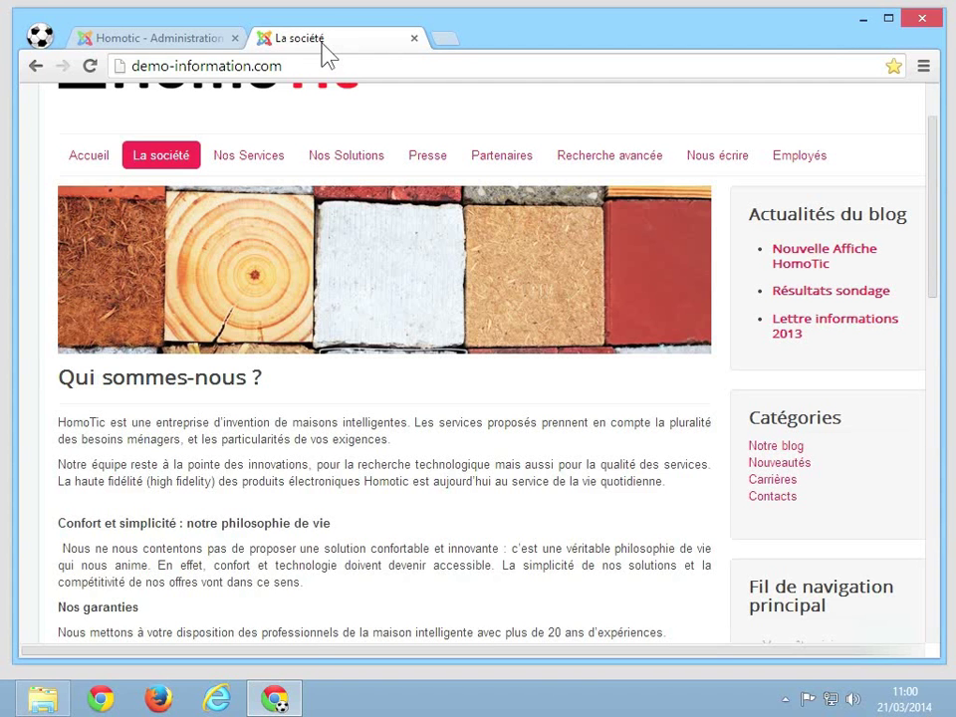
{"action": "left_click", "coordinate": [73, 164]}
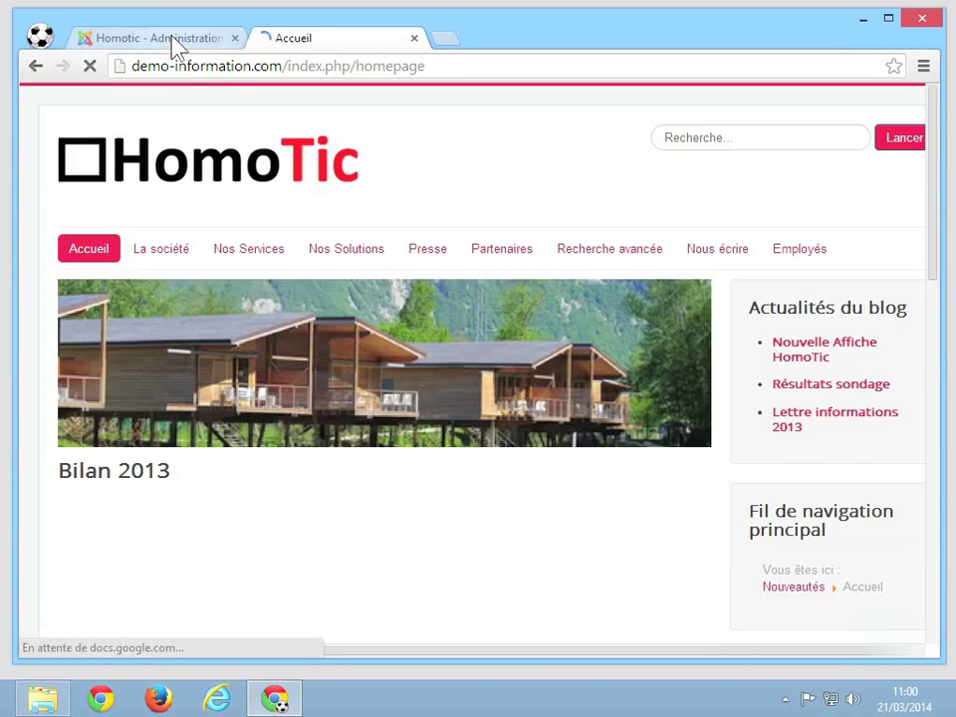
{"action": "left_click", "coordinate": [176, 44]}
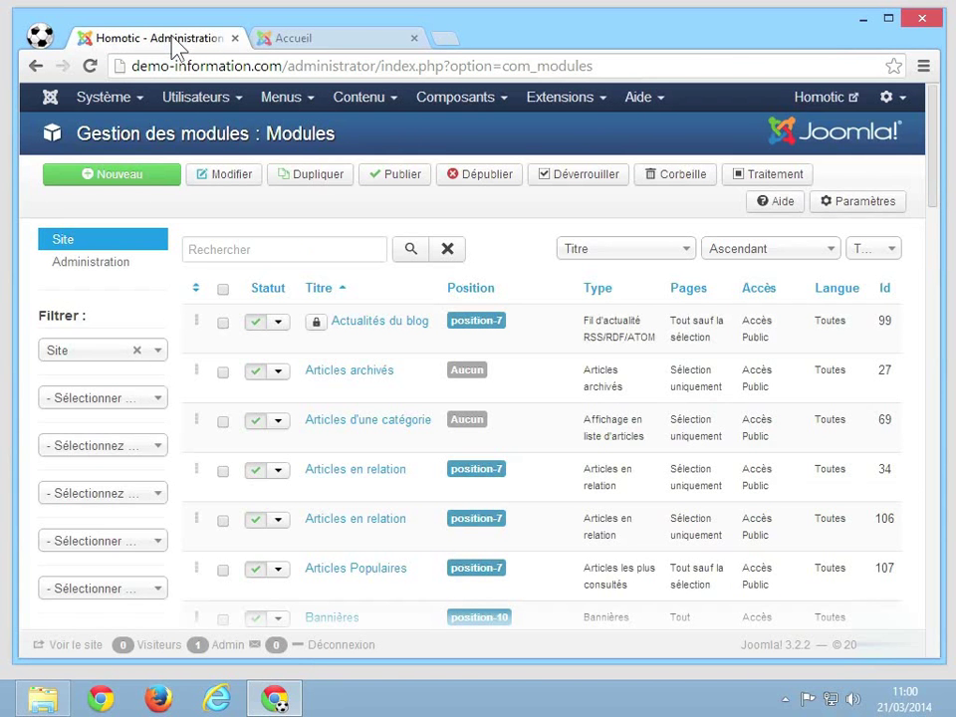
{"action": "left_click", "coordinate": [288, 38]}
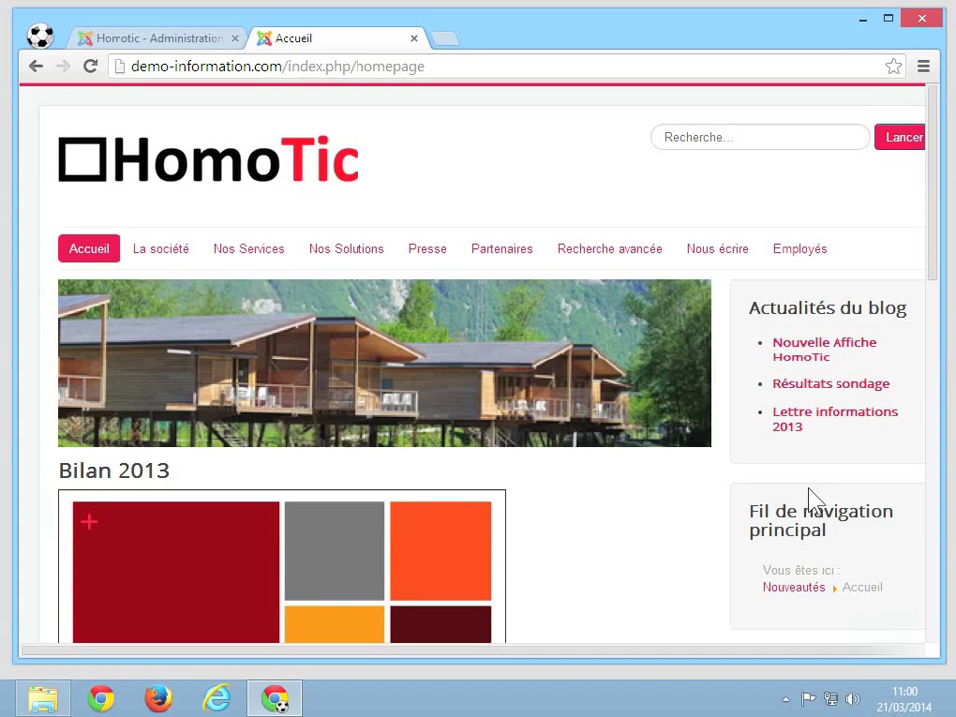
{"action": "left_click", "coordinate": [173, 45]}
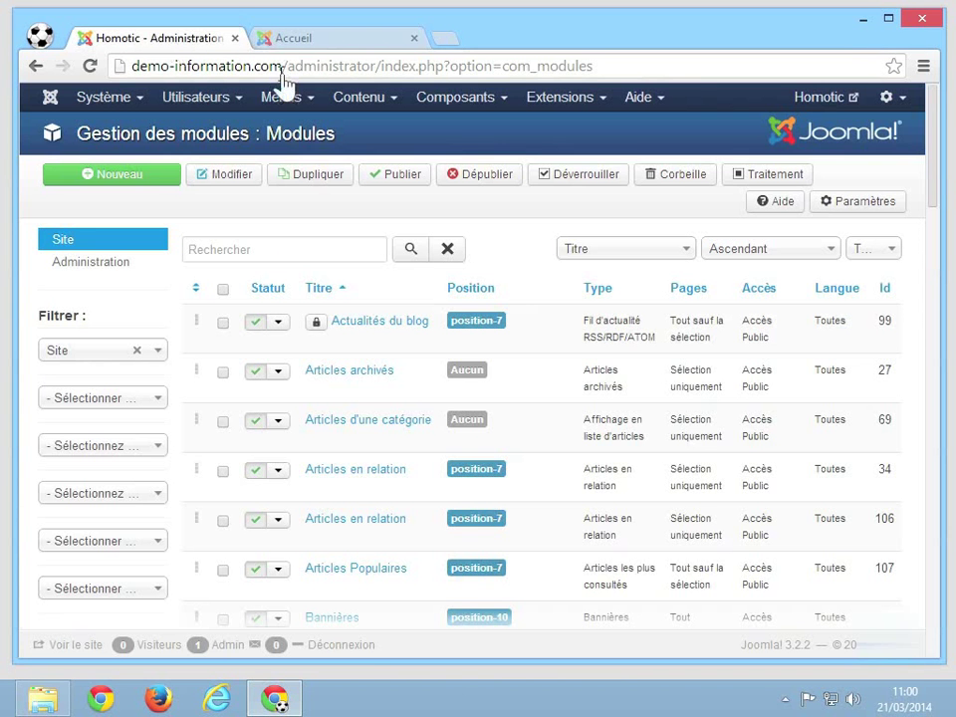
{"action": "left_click", "coordinate": [568, 98]}
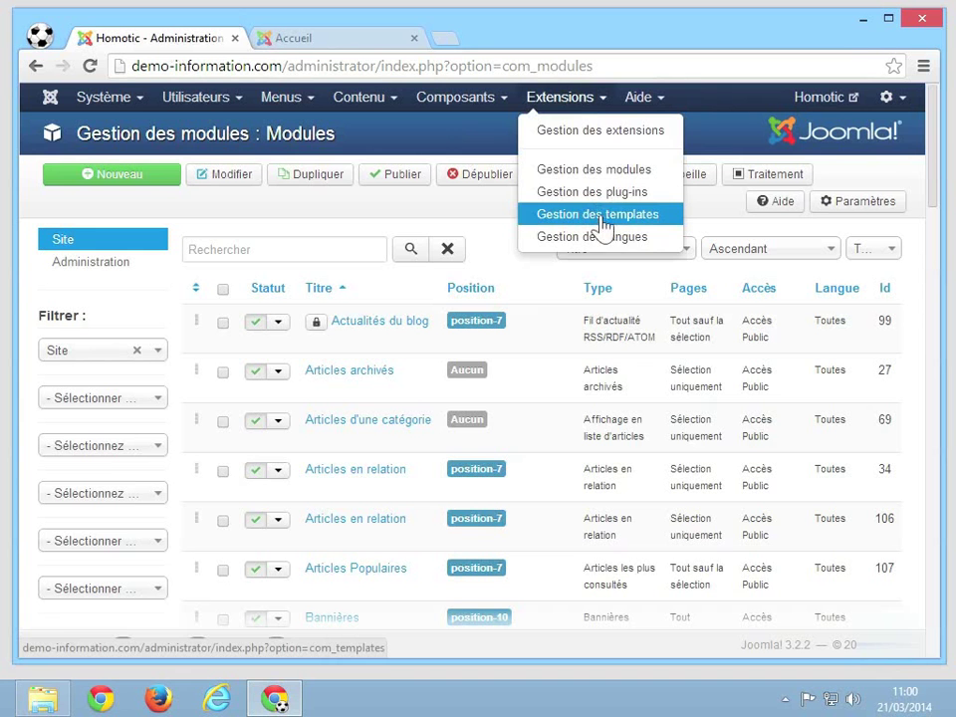
{"action": "left_click", "coordinate": [488, 228]}
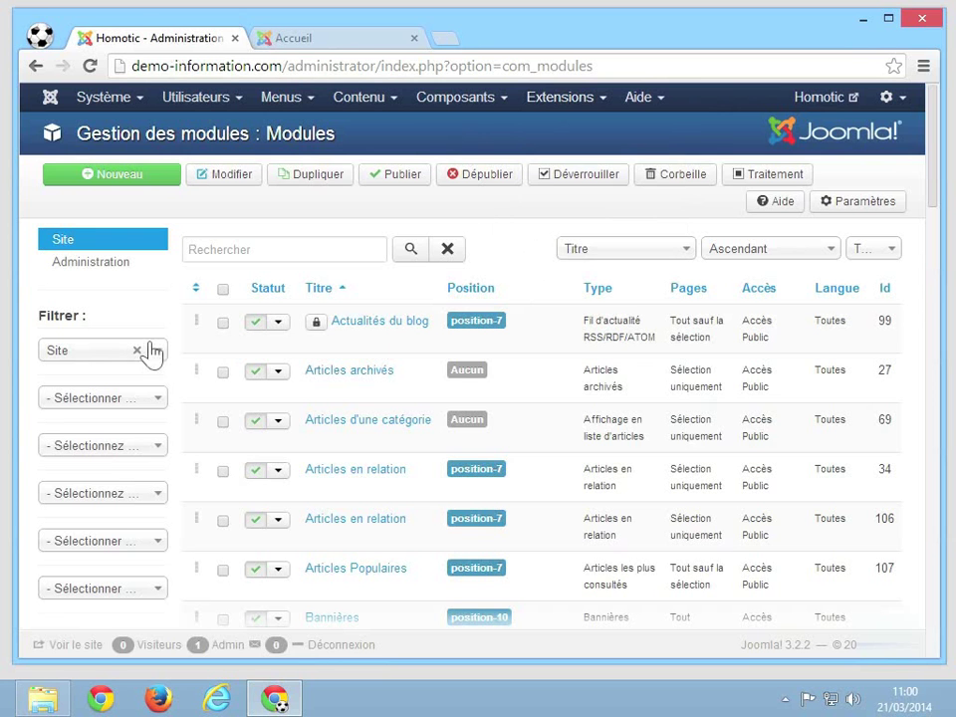
Filter the site modules by position-7 and compare the filtered list with the Accueil page's sidebar.
{"action": "left_click", "coordinate": [125, 453]}
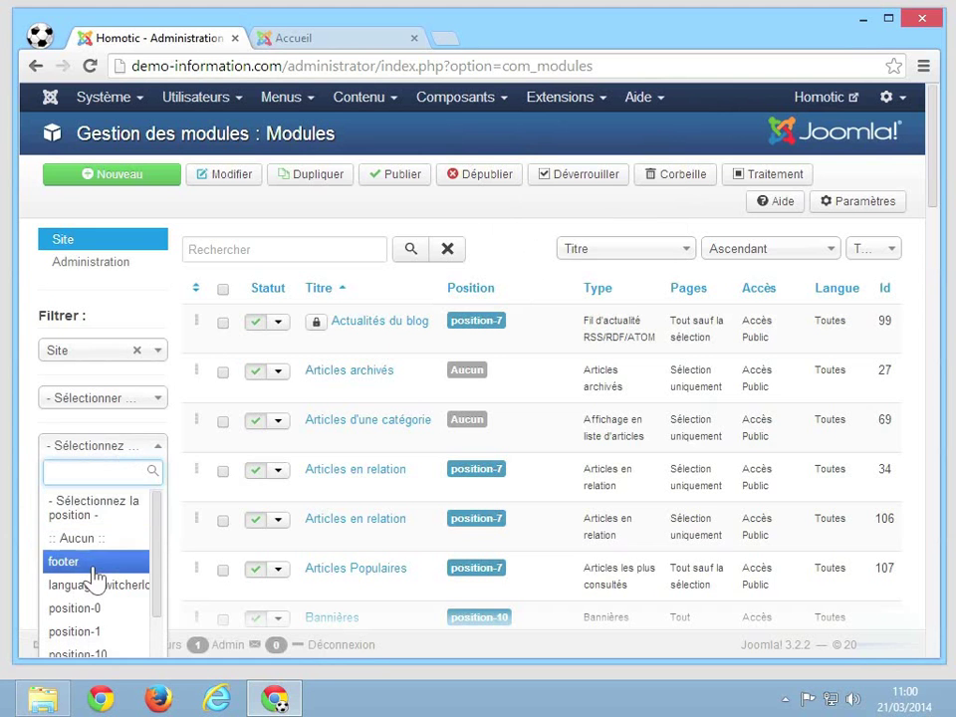
{"action": "scroll", "coordinate": [95, 576], "scroll_direction": "down", "scroll_amount": 3}
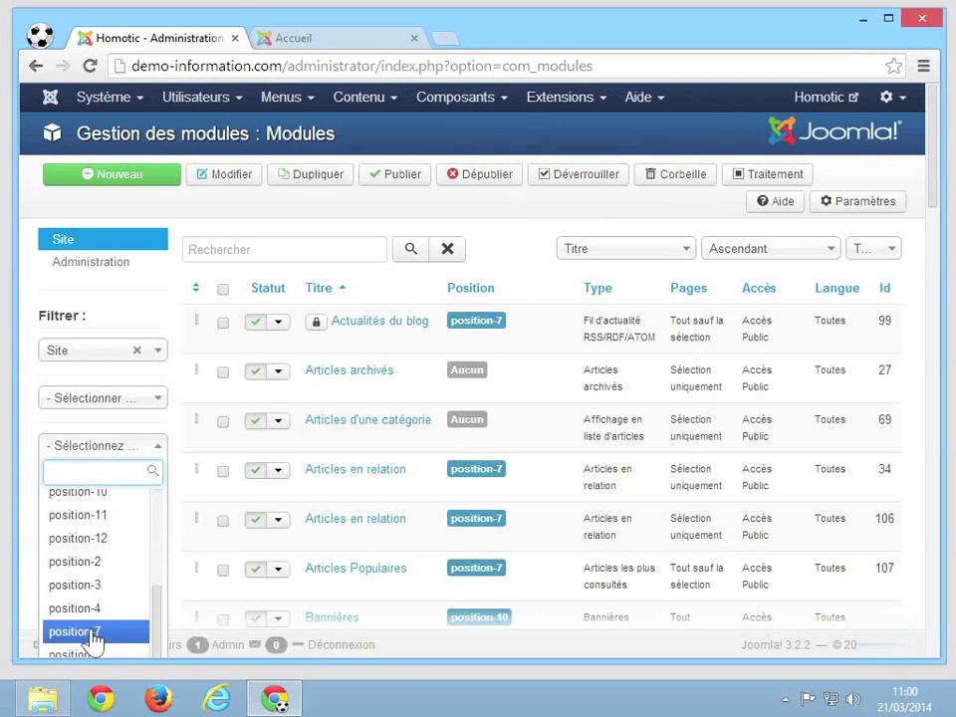
{"action": "left_click", "coordinate": [94, 633]}
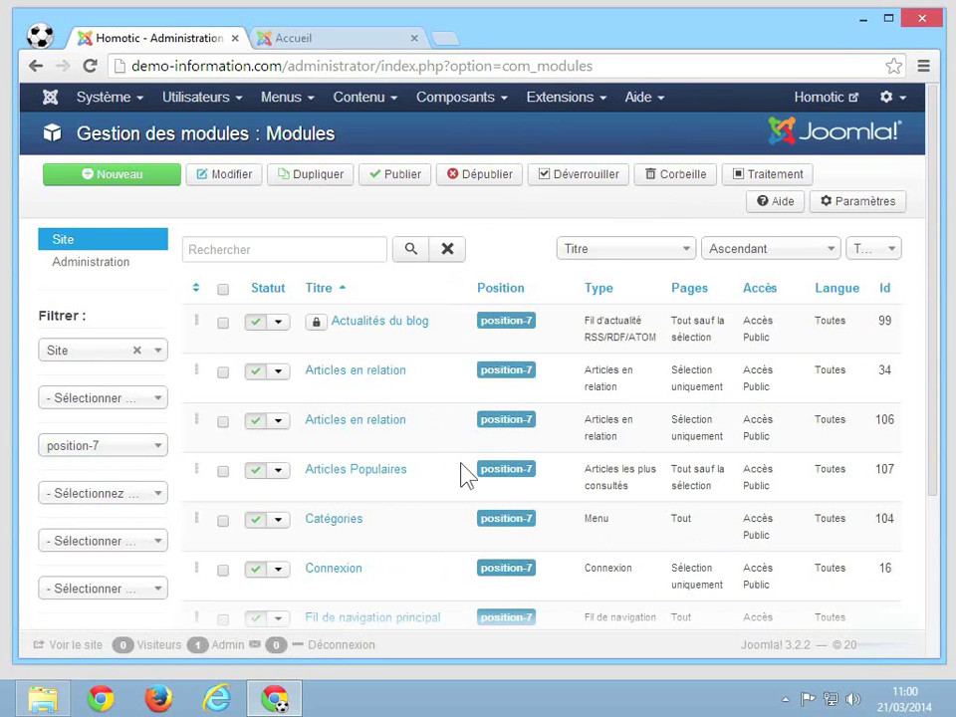
{"action": "scroll", "coordinate": [462, 469], "scroll_direction": "down", "scroll_amount": 3}
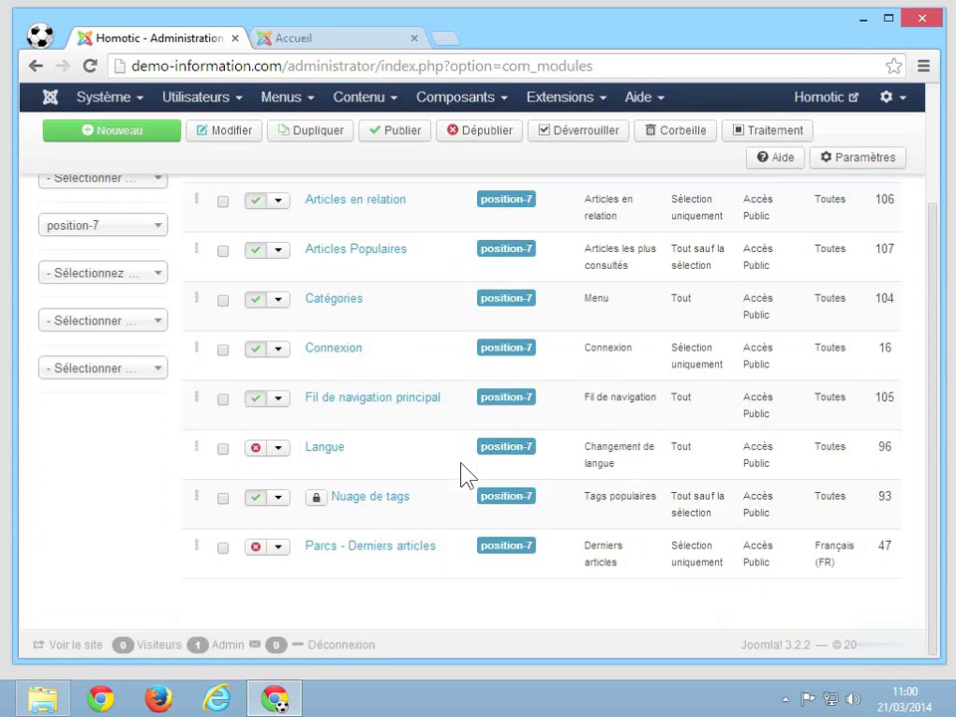
{"action": "scroll", "coordinate": [462, 470], "scroll_direction": "up", "scroll_amount": 3}
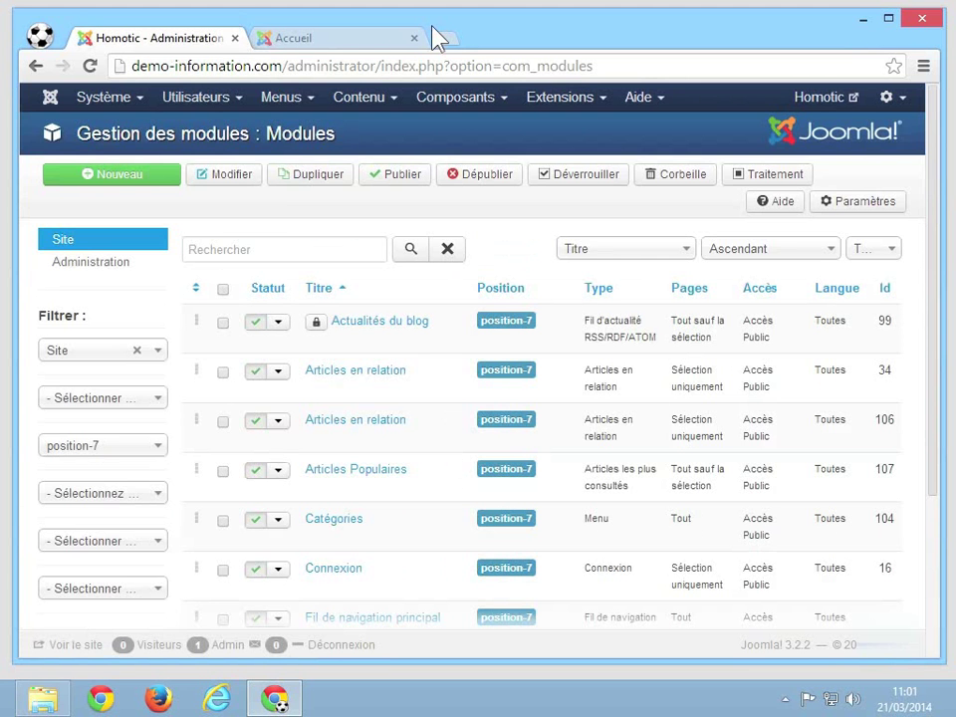
{"action": "left_click", "coordinate": [373, 42]}
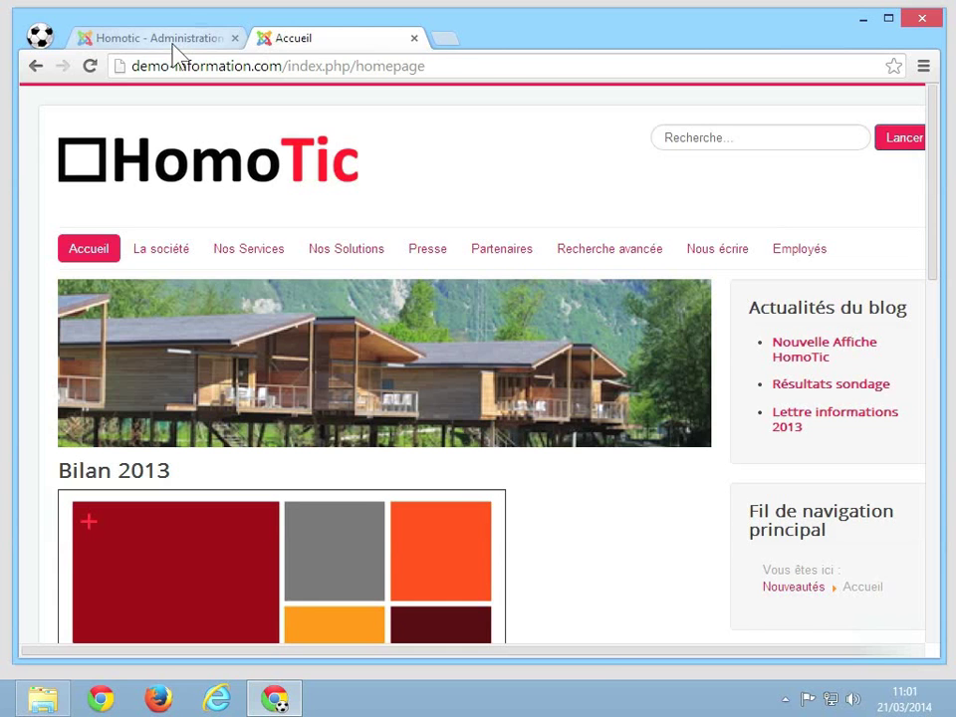
{"action": "left_click", "coordinate": [199, 37]}
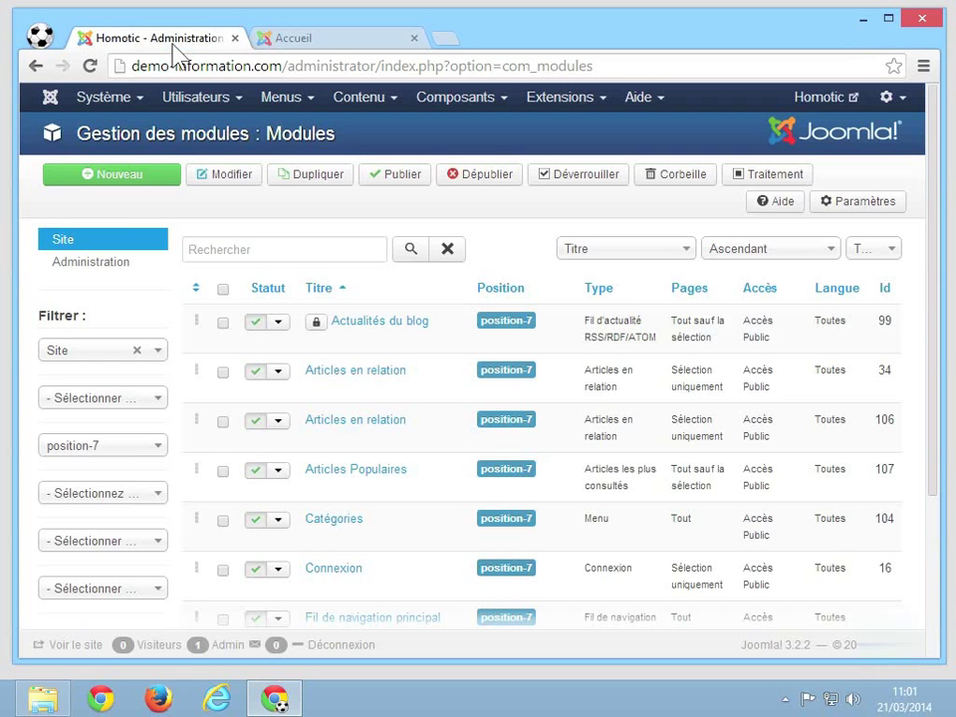
Set the Actualités du blog module's position to Protostar's Gauche [position-8] and save the module.
{"action": "left_click", "coordinate": [405, 339]}
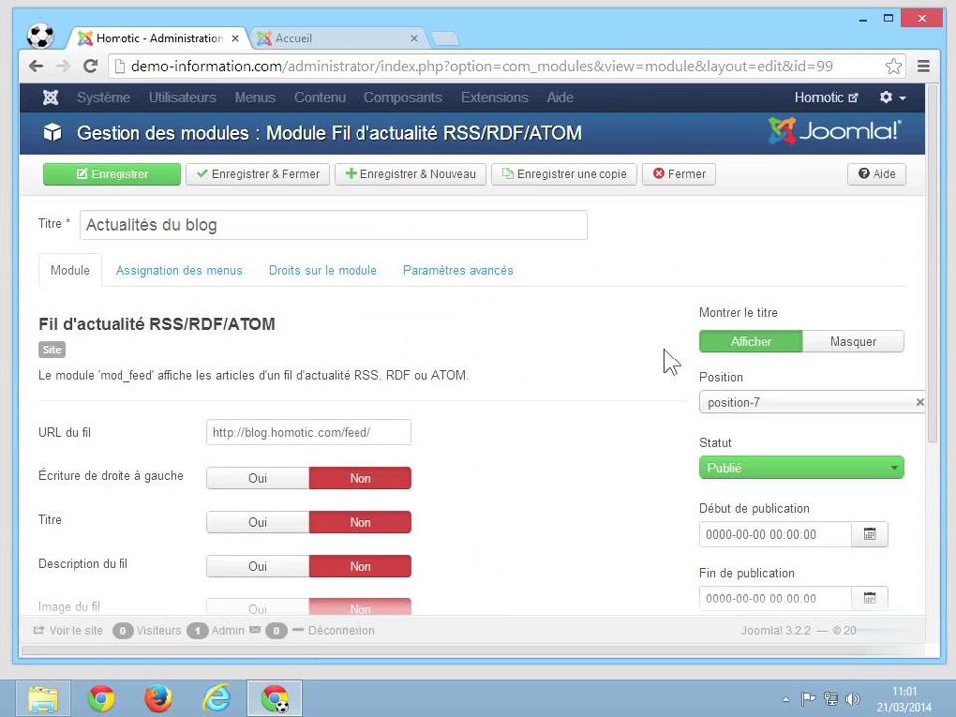
{"action": "left_click", "coordinate": [774, 416]}
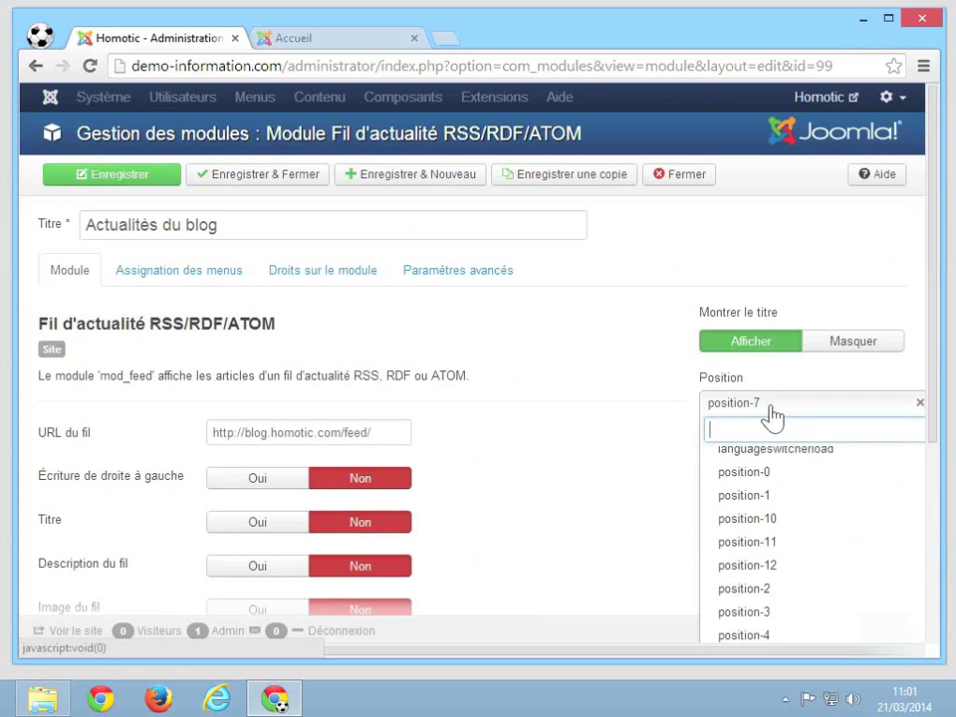
{"action": "scroll", "coordinate": [834, 579], "scroll_direction": "up", "scroll_amount": 8}
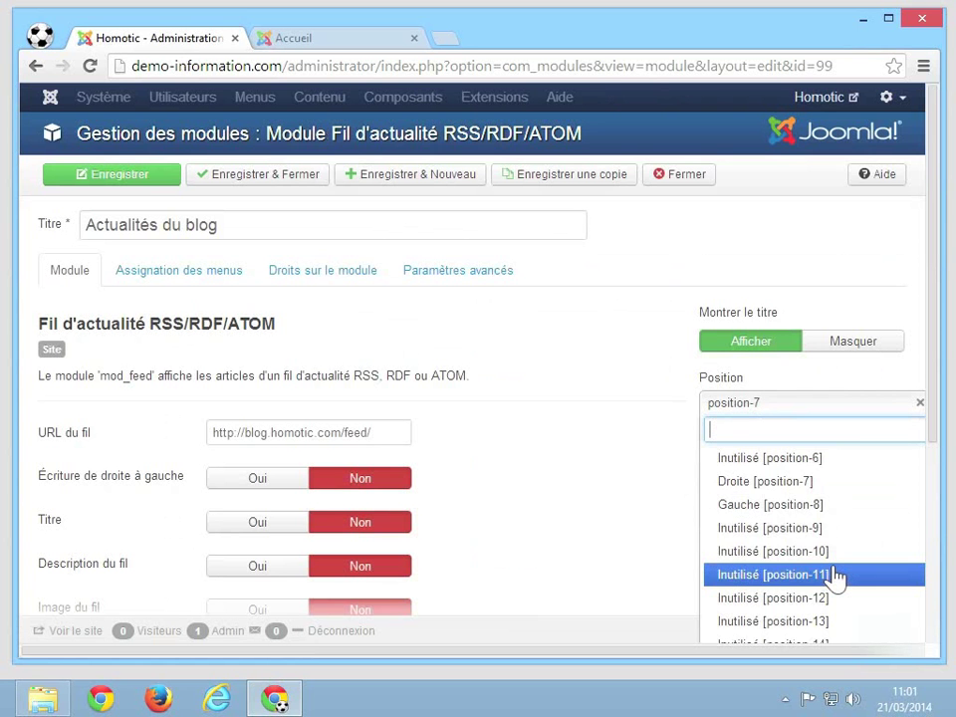
{"action": "scroll", "coordinate": [834, 578], "scroll_direction": "up", "scroll_amount": 2}
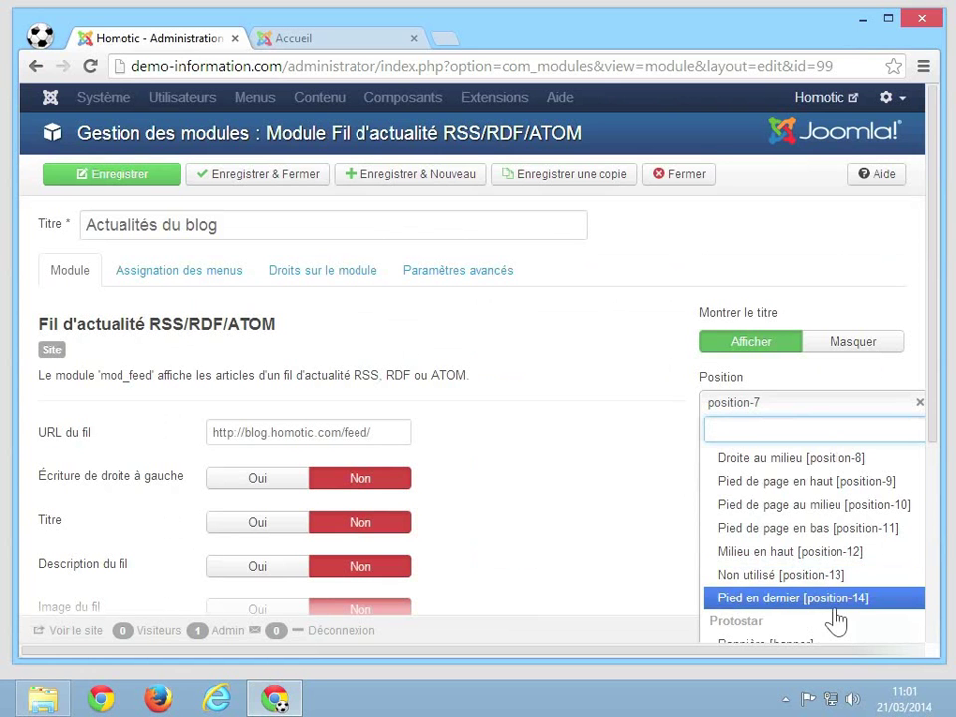
{"action": "scroll", "coordinate": [834, 617], "scroll_direction": "down", "scroll_amount": 2}
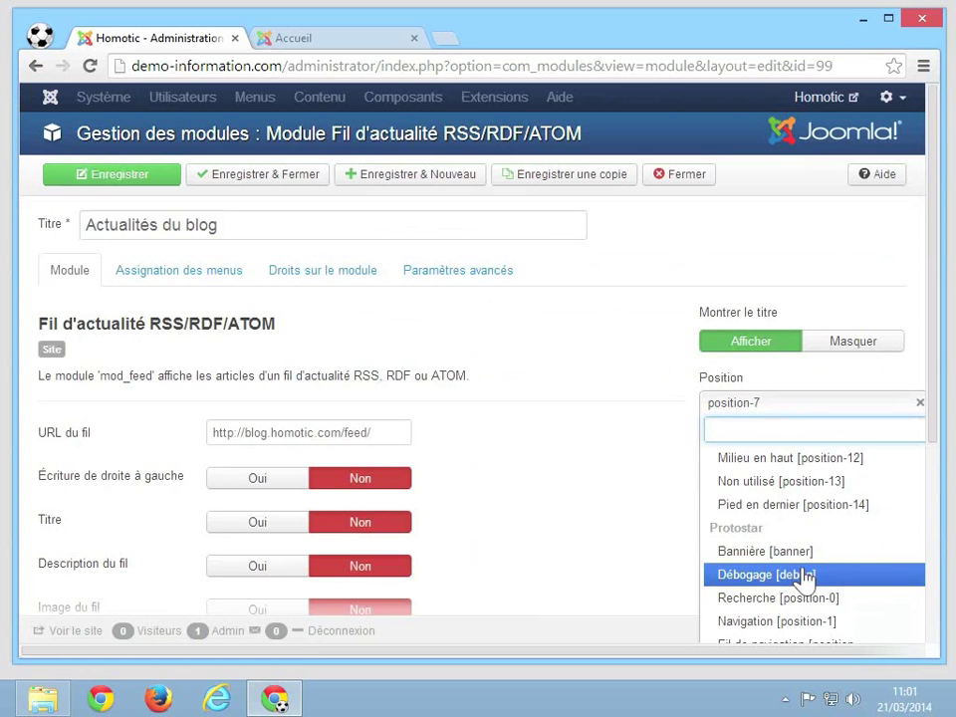
{"action": "scroll", "coordinate": [804, 579], "scroll_direction": "down", "scroll_amount": 2}
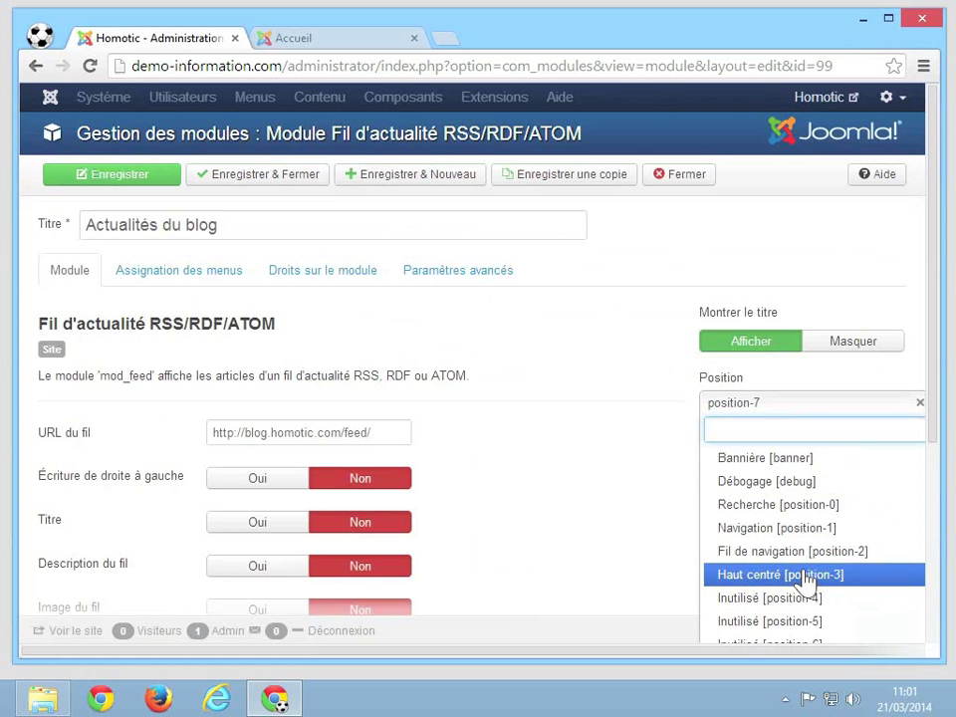
{"action": "scroll", "coordinate": [807, 579], "scroll_direction": "down", "scroll_amount": 2}
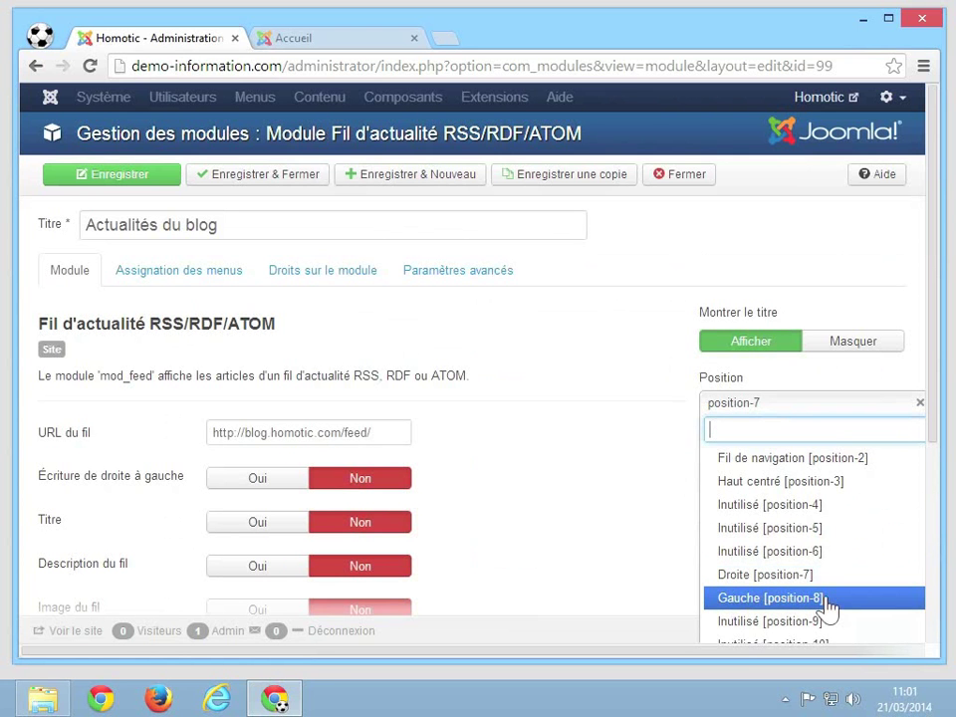
{"action": "left_click", "coordinate": [766, 604]}
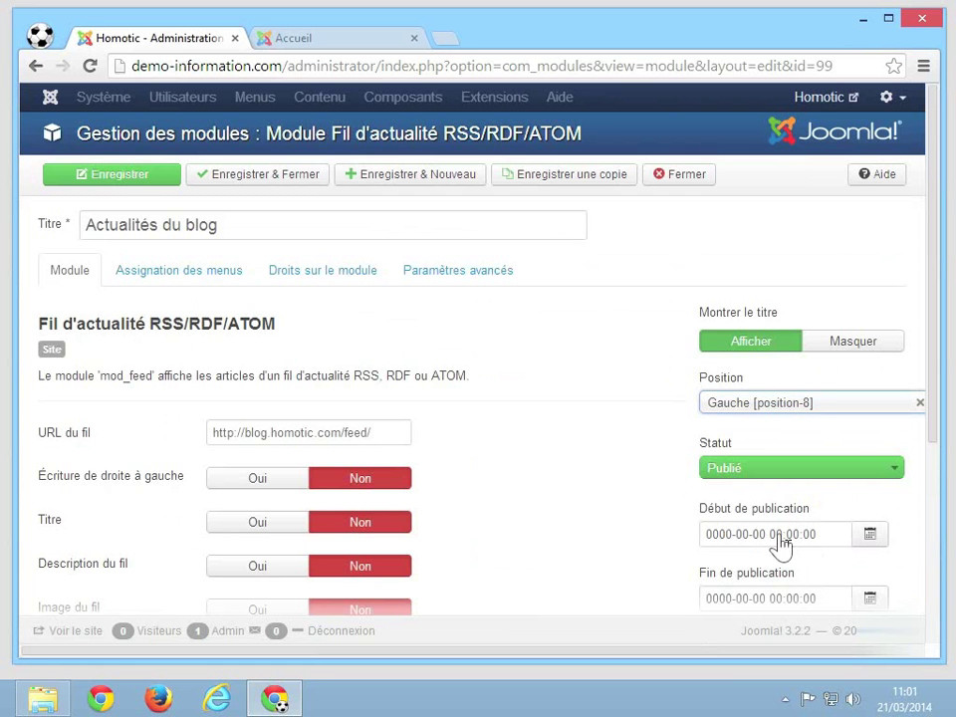
{"action": "left_click", "coordinate": [126, 185]}
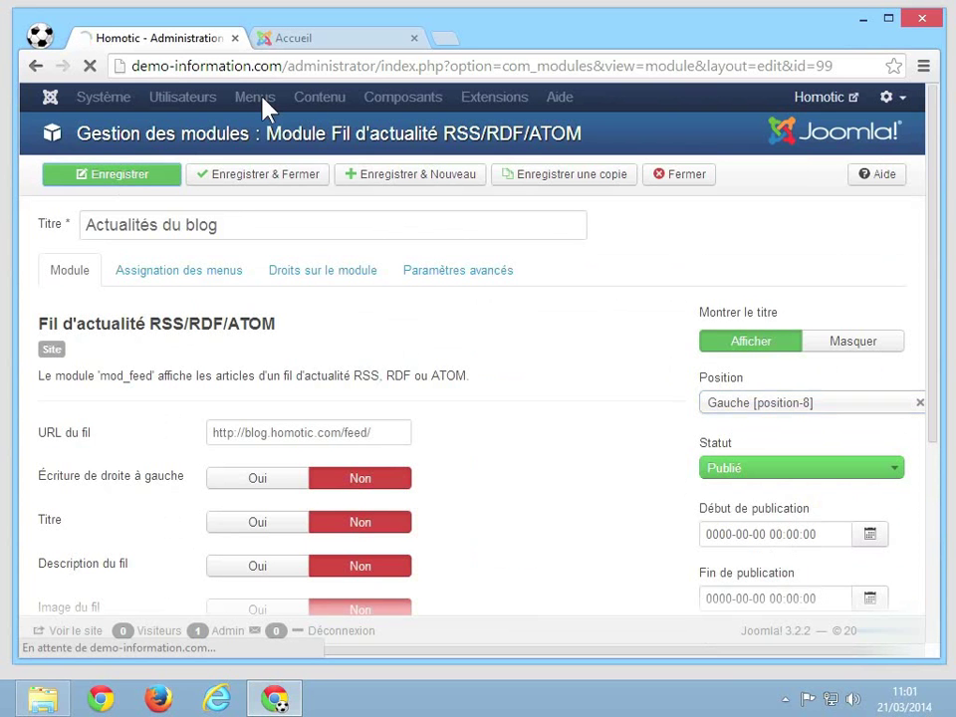
Reload the public Accueil page, check where the modules are placed, and return to the module's edit page.
{"action": "left_click", "coordinate": [304, 45]}
{"action": "left_click", "coordinate": [89, 67]}
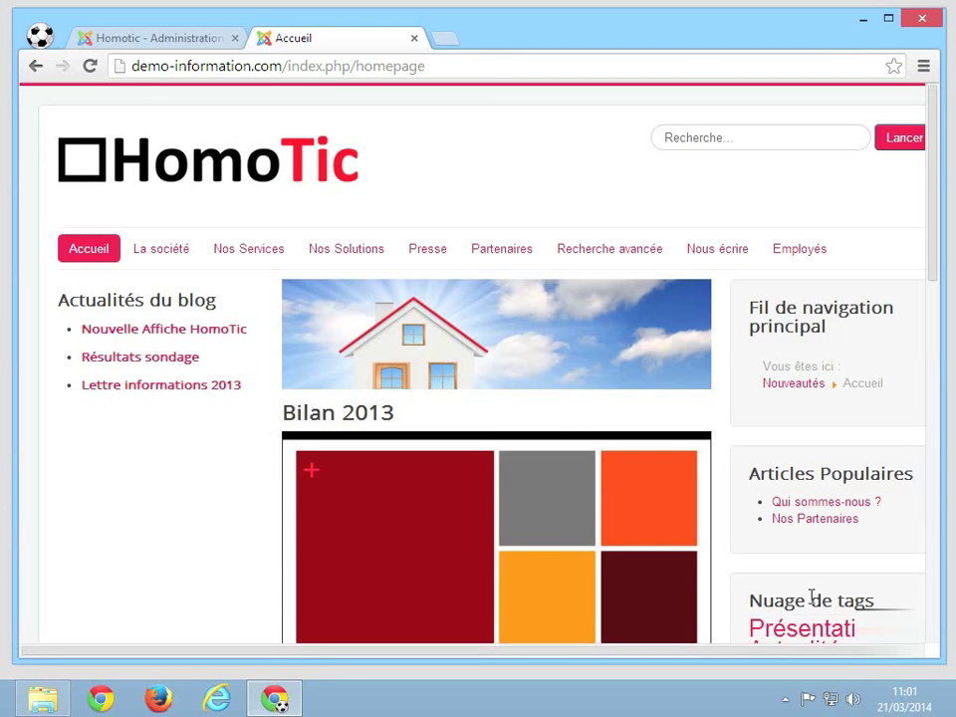
{"action": "scroll", "coordinate": [812, 601], "scroll_direction": "down", "scroll_amount": 3}
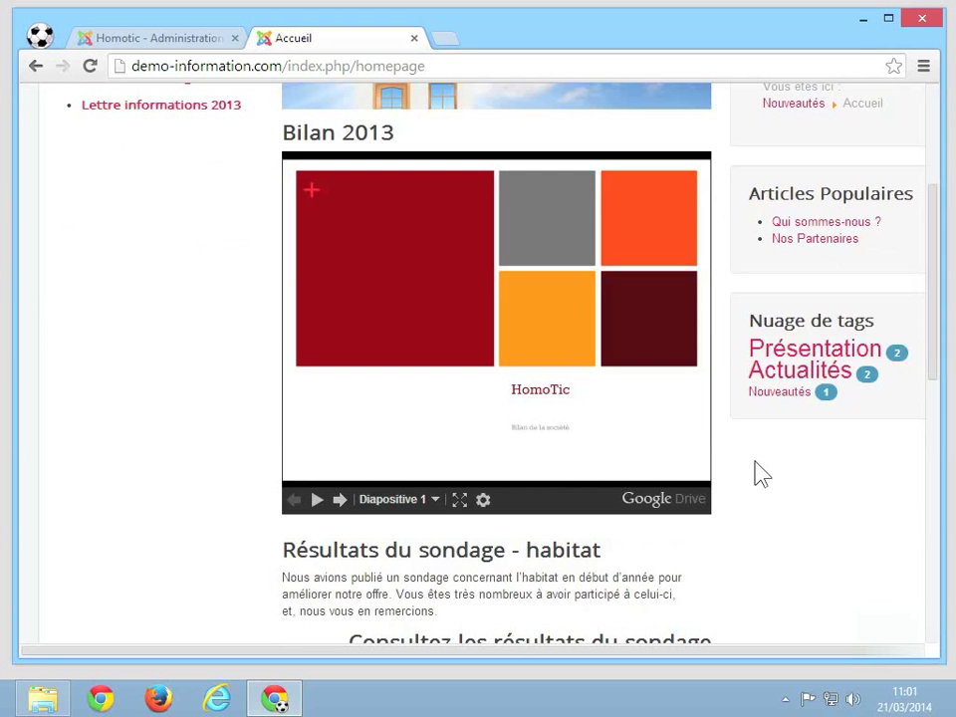
{"action": "left_click", "coordinate": [166, 40]}
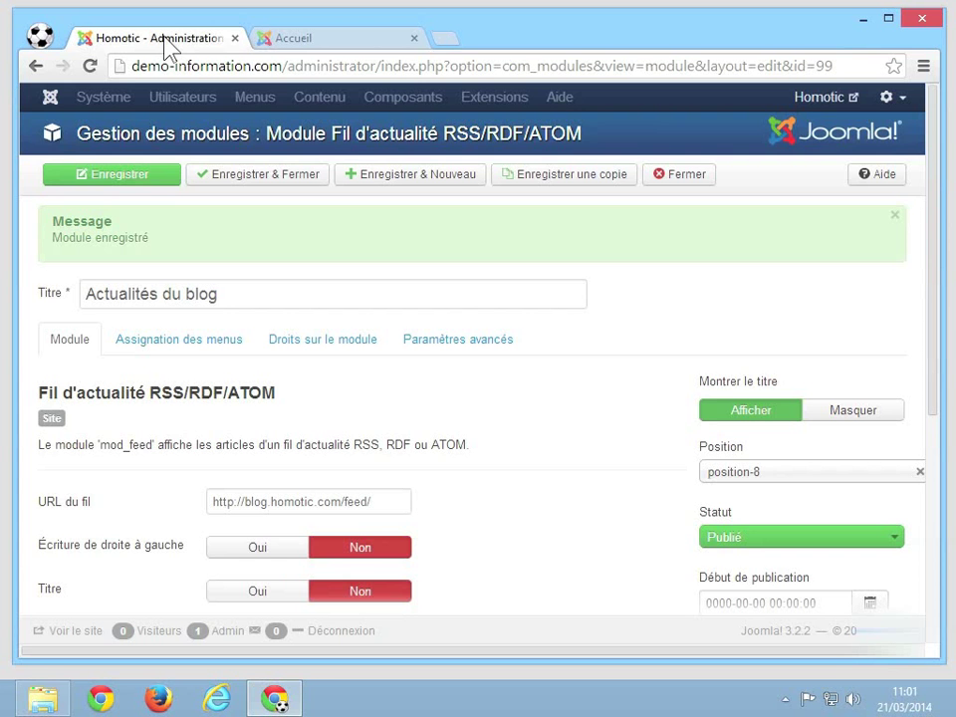
Save and close the Actualités du blog module, and review the modules listed under position-7.
{"action": "left_click", "coordinate": [287, 182]}
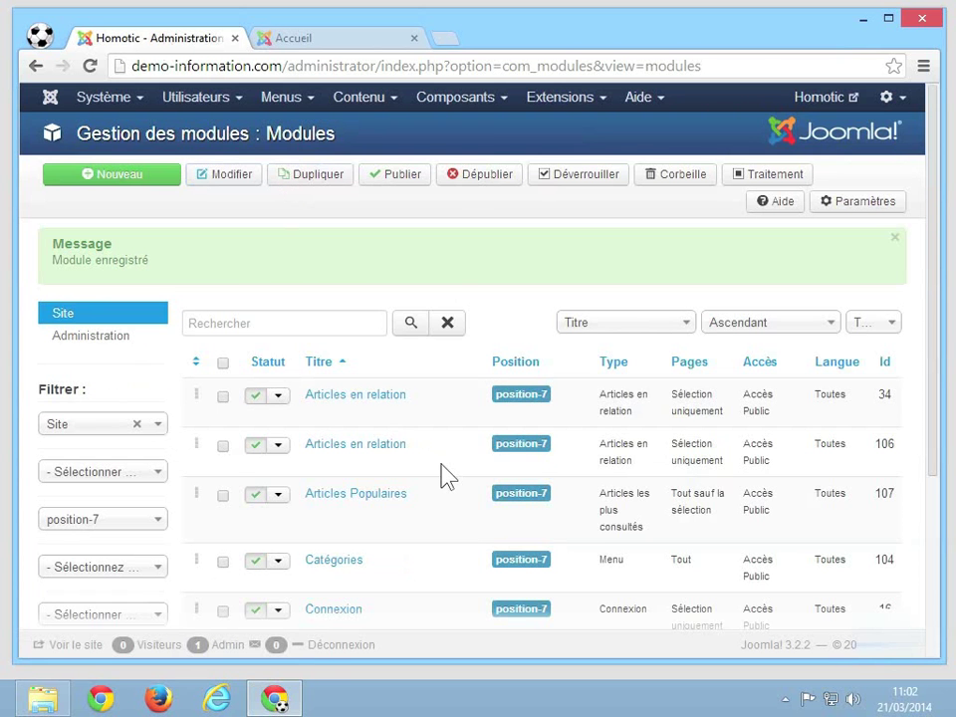
{"action": "scroll", "coordinate": [445, 476], "scroll_direction": "down", "scroll_amount": 3}
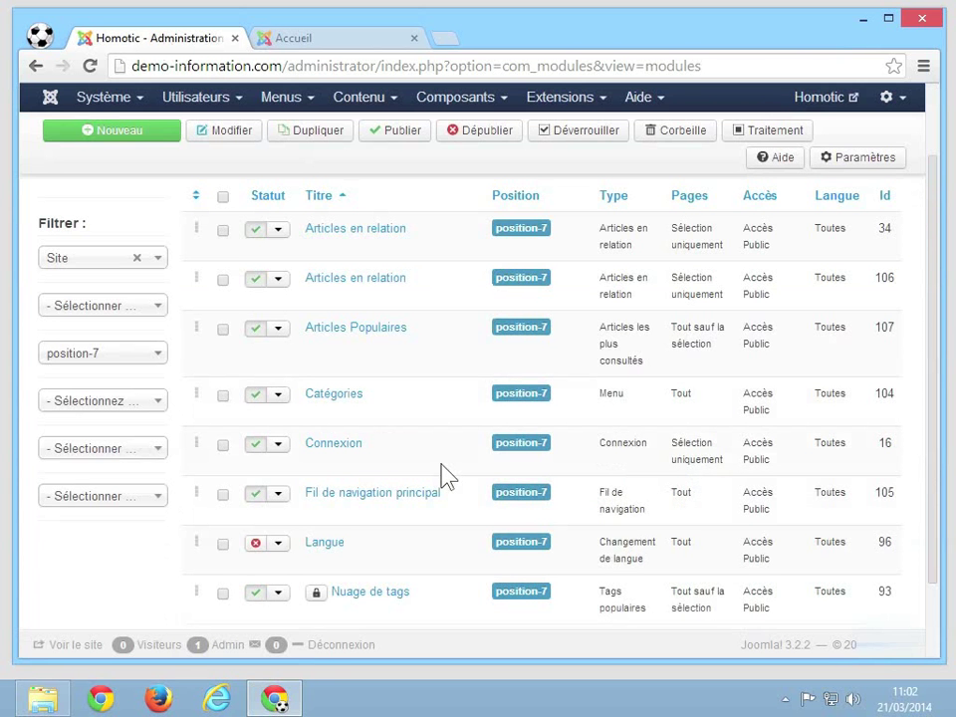
{"action": "scroll", "coordinate": [444, 475], "scroll_direction": "down", "scroll_amount": 1}
{"action": "scroll", "coordinate": [442, 474], "scroll_direction": "up", "scroll_amount": 5}
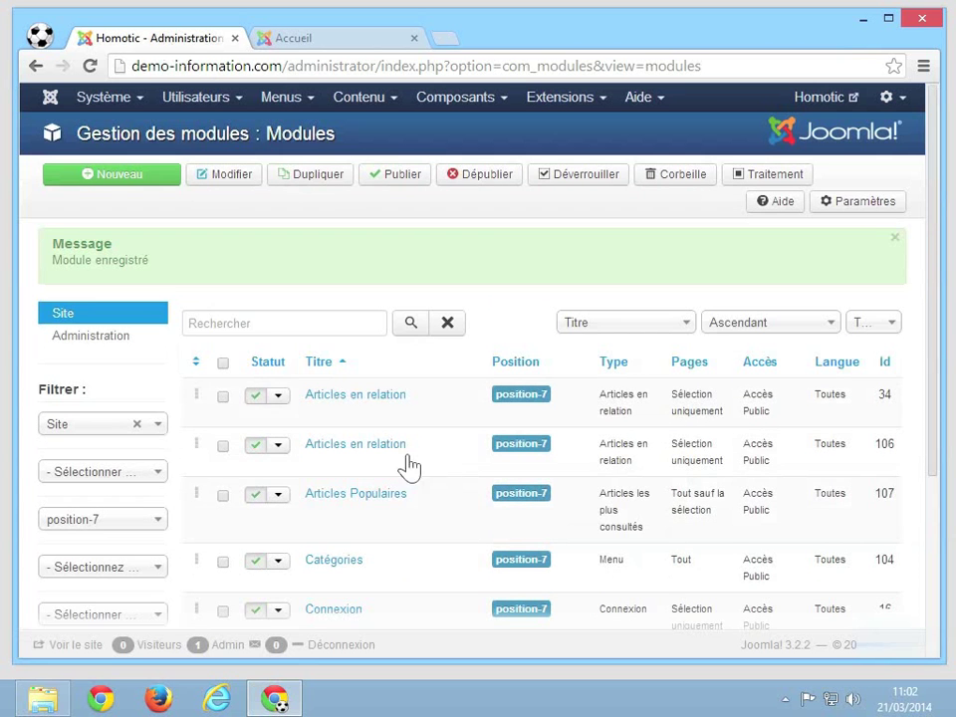
Select all modules listed under position-7 and batch-move them to Gauche [position-8].
{"action": "left_click", "coordinate": [223, 364]}
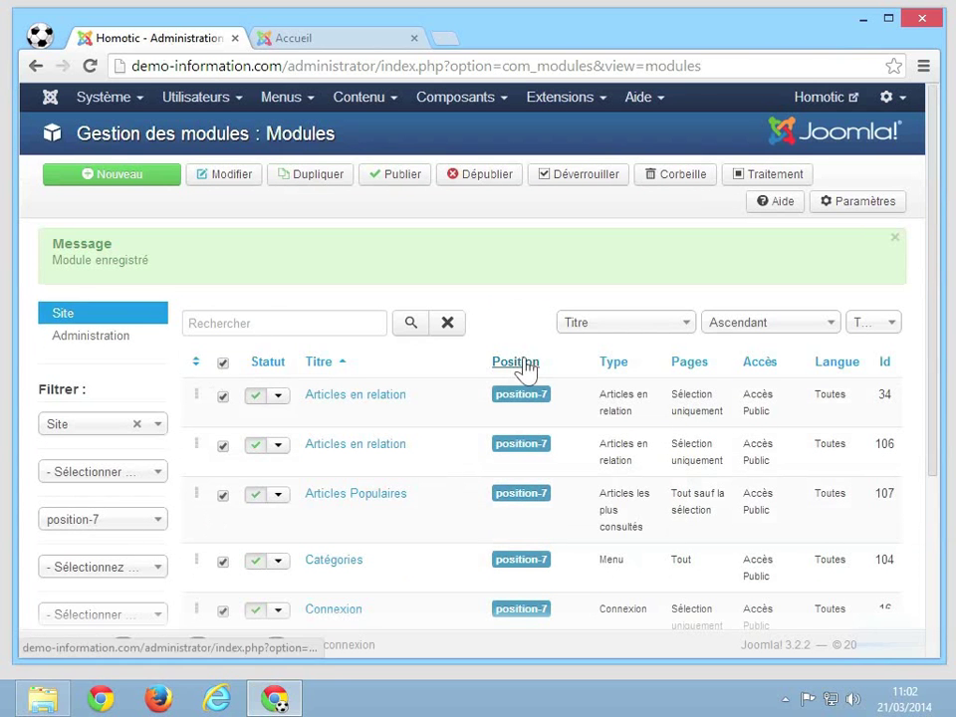
{"action": "left_click", "coordinate": [739, 182]}
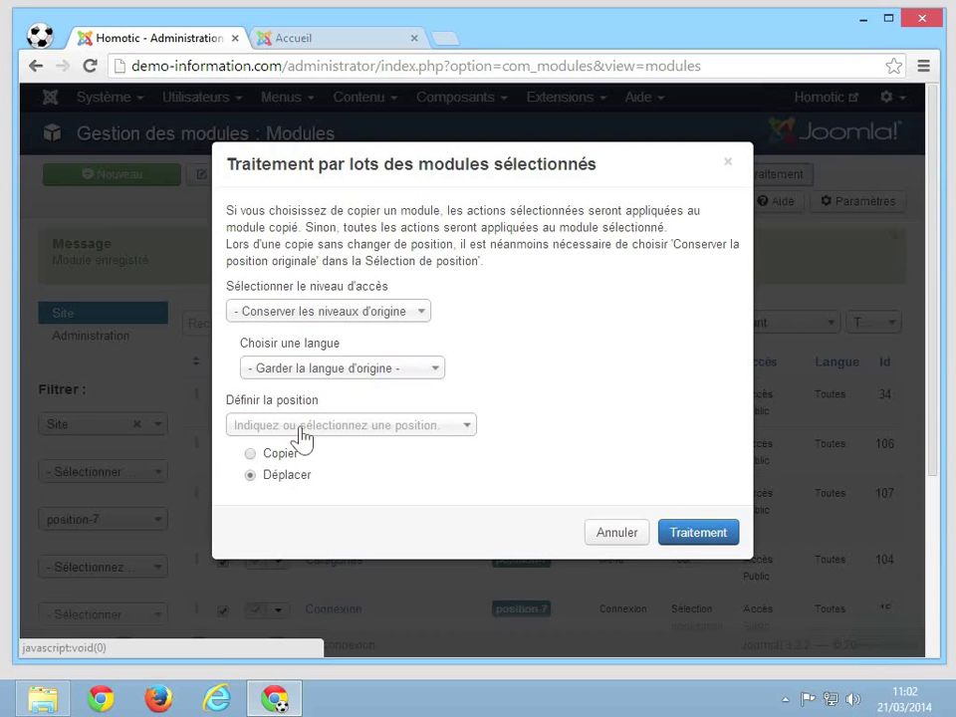
{"action": "left_click", "coordinate": [302, 438]}
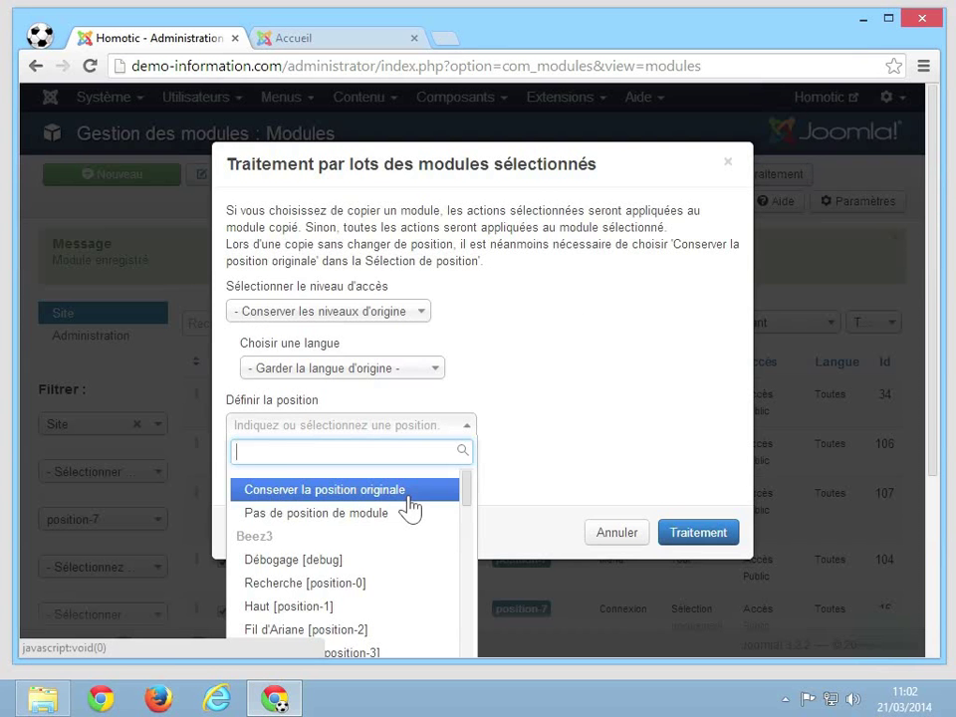
{"action": "scroll", "coordinate": [413, 533], "scroll_direction": "down", "scroll_amount": 10}
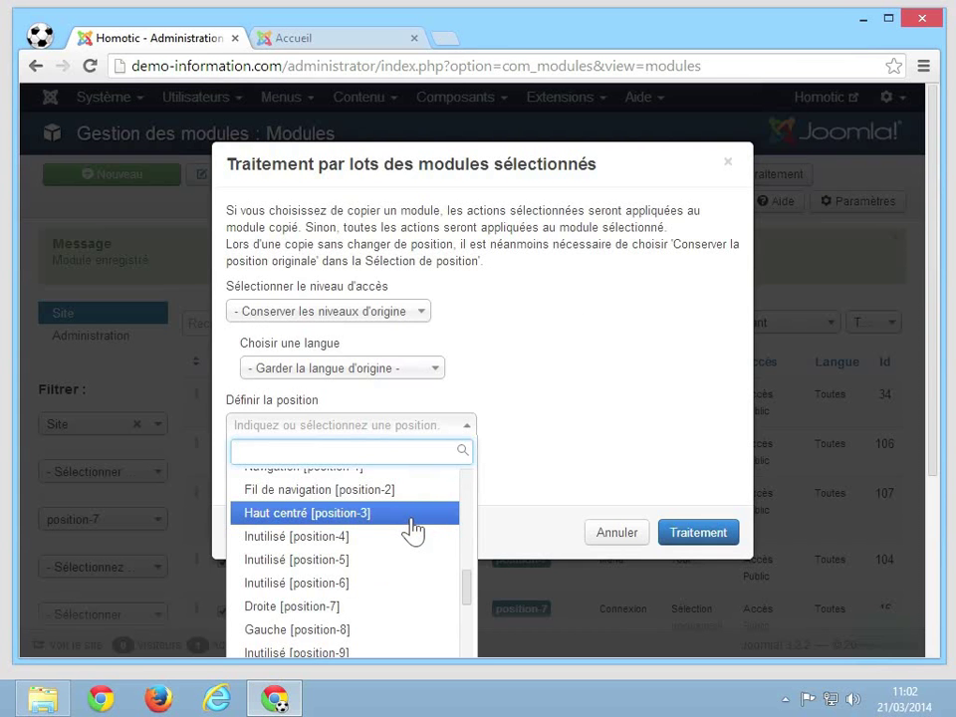
{"action": "left_click", "coordinate": [299, 630]}
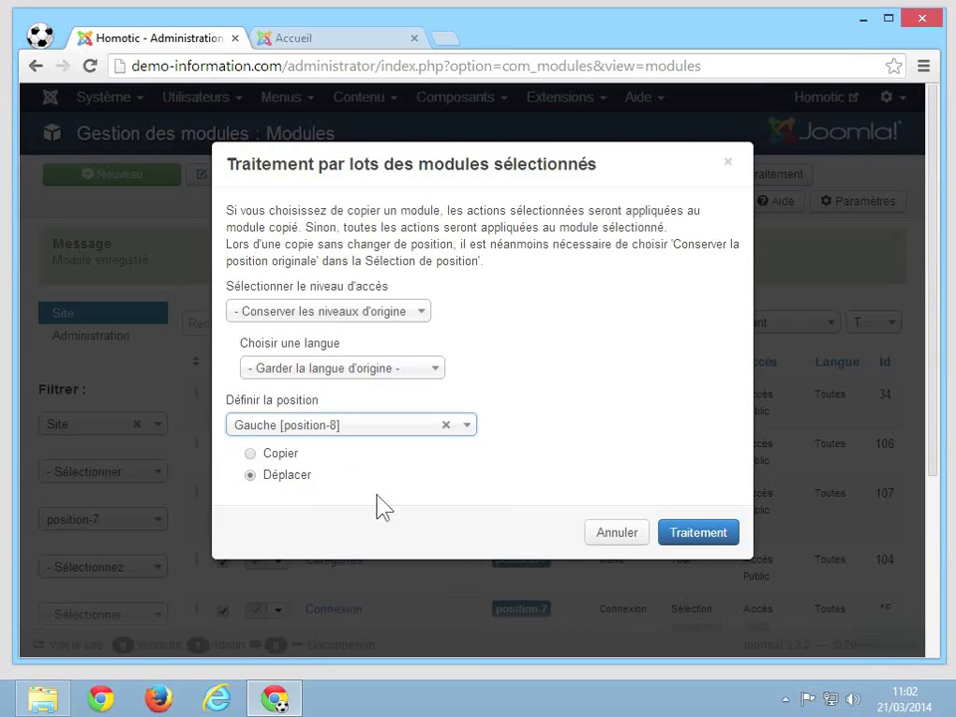
{"action": "left_click", "coordinate": [687, 538]}
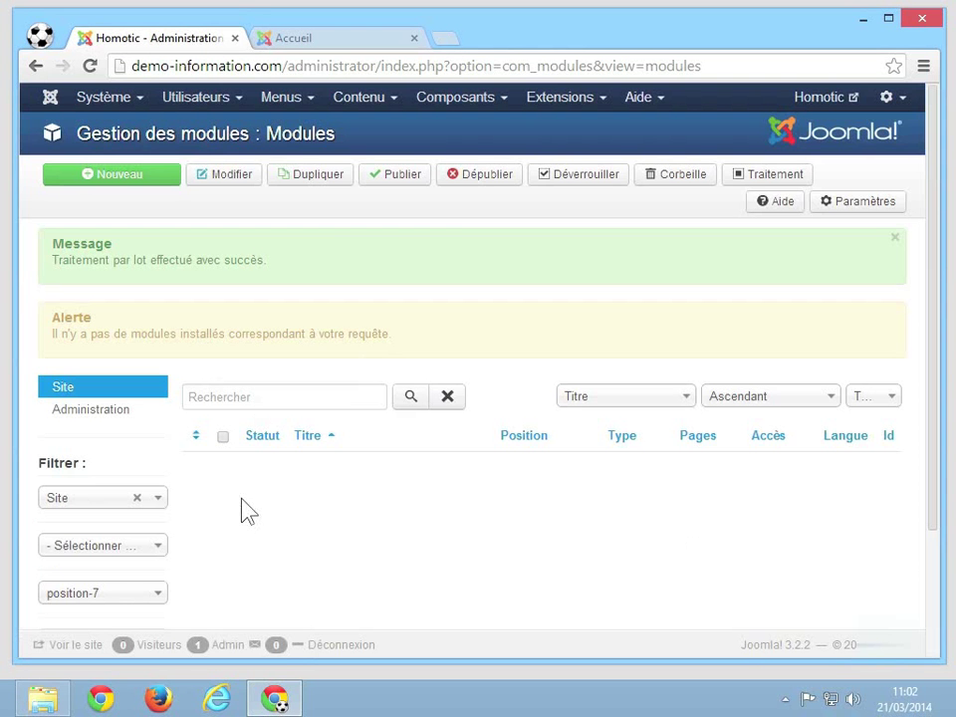
Filter the module list by position-8 and review the modules' status.
{"action": "left_click", "coordinate": [124, 595]}
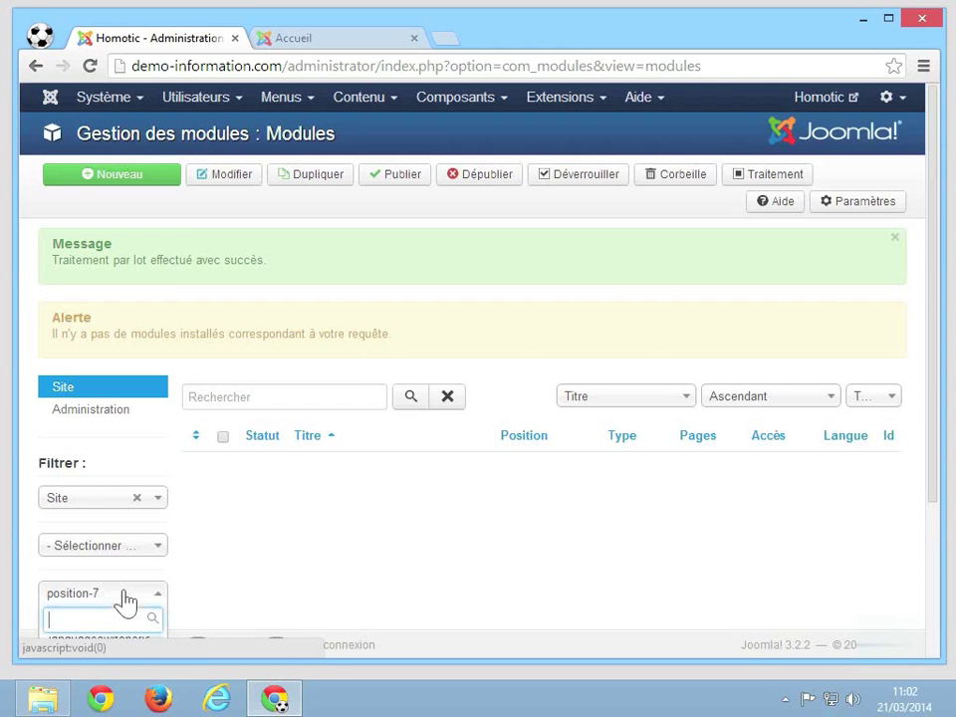
{"action": "scroll", "coordinate": [115, 612], "scroll_direction": "down", "scroll_amount": 2}
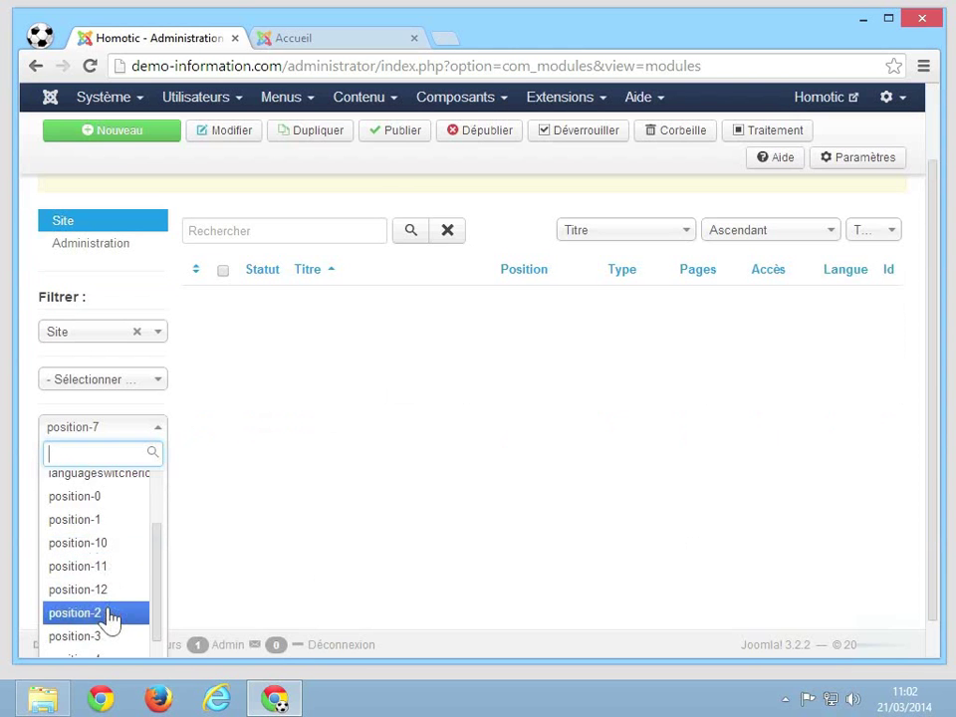
{"action": "scroll", "coordinate": [104, 617], "scroll_direction": "down", "scroll_amount": 2}
{"action": "left_click", "coordinate": [96, 572]}
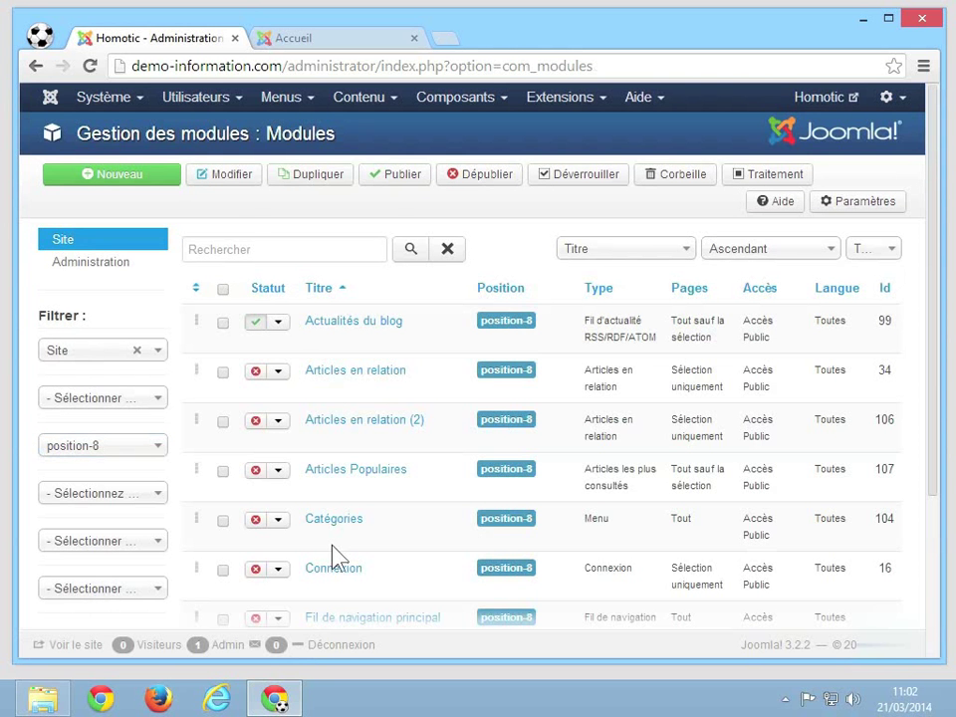
{"action": "scroll", "coordinate": [334, 555], "scroll_direction": "down", "scroll_amount": 3}
{"action": "scroll", "coordinate": [335, 555], "scroll_direction": "up", "scroll_amount": 3}
Reload the public Accueil page, check which modules its sidebar shows, and return to the module list.
{"action": "left_click", "coordinate": [370, 42]}
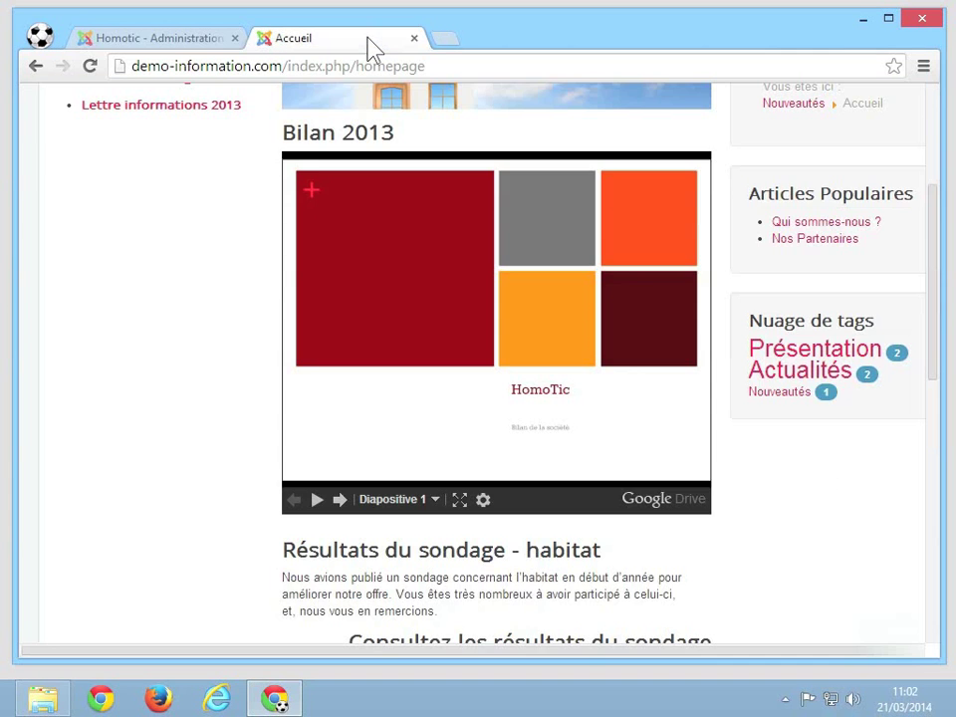
{"action": "left_click", "coordinate": [88, 67]}
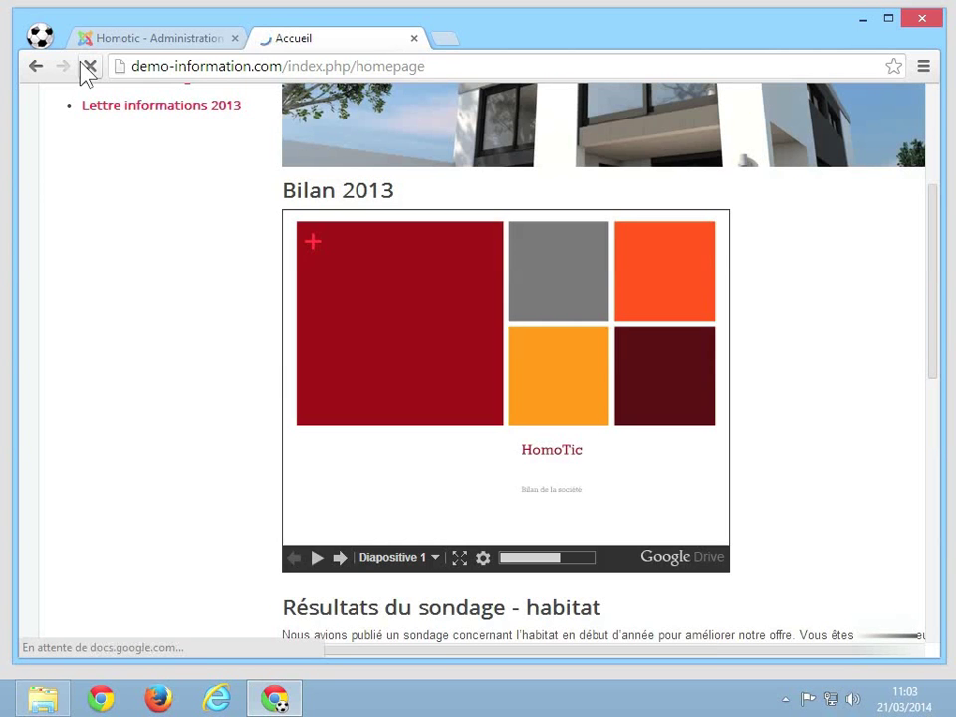
{"action": "scroll", "coordinate": [200, 326], "scroll_direction": "up", "scroll_amount": 3}
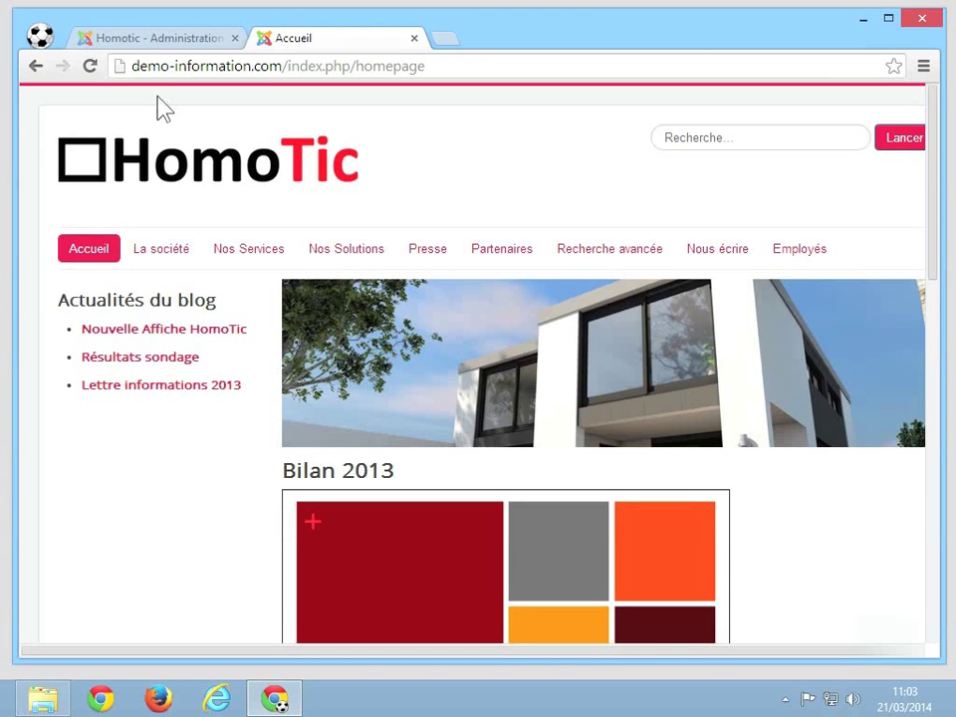
{"action": "left_click", "coordinate": [153, 42]}
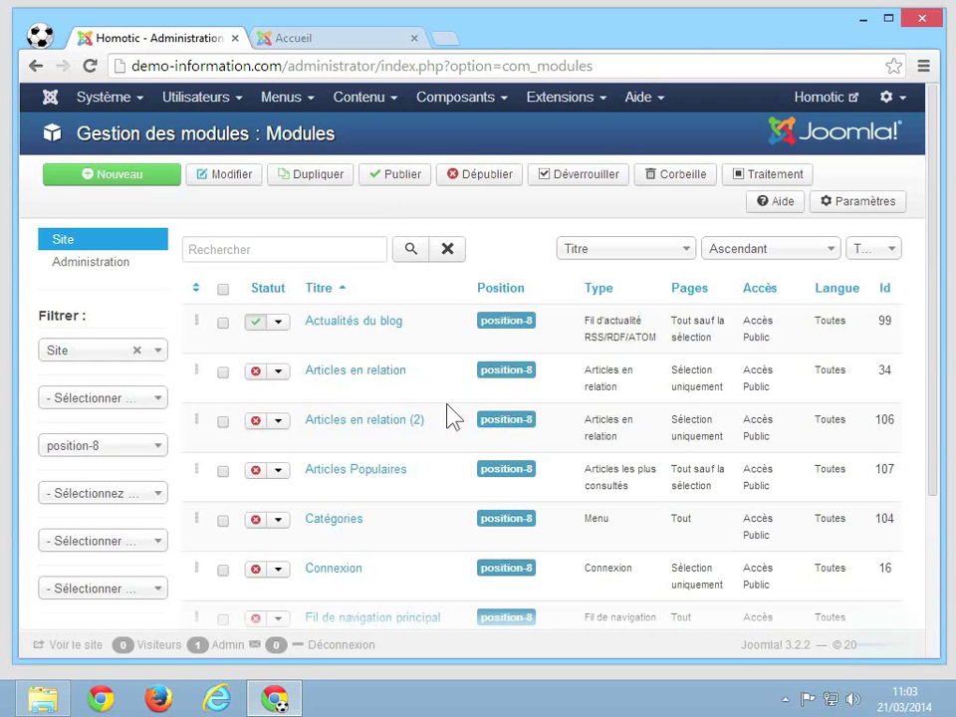
Publish the Articles en relation (Id 34), Articles Populaires, Catégories, Connexion, Langue and Nuage de tags modules together.
{"action": "left_click", "coordinate": [222, 572]}
{"action": "left_click", "coordinate": [224, 528]}
{"action": "left_click", "coordinate": [224, 475]}
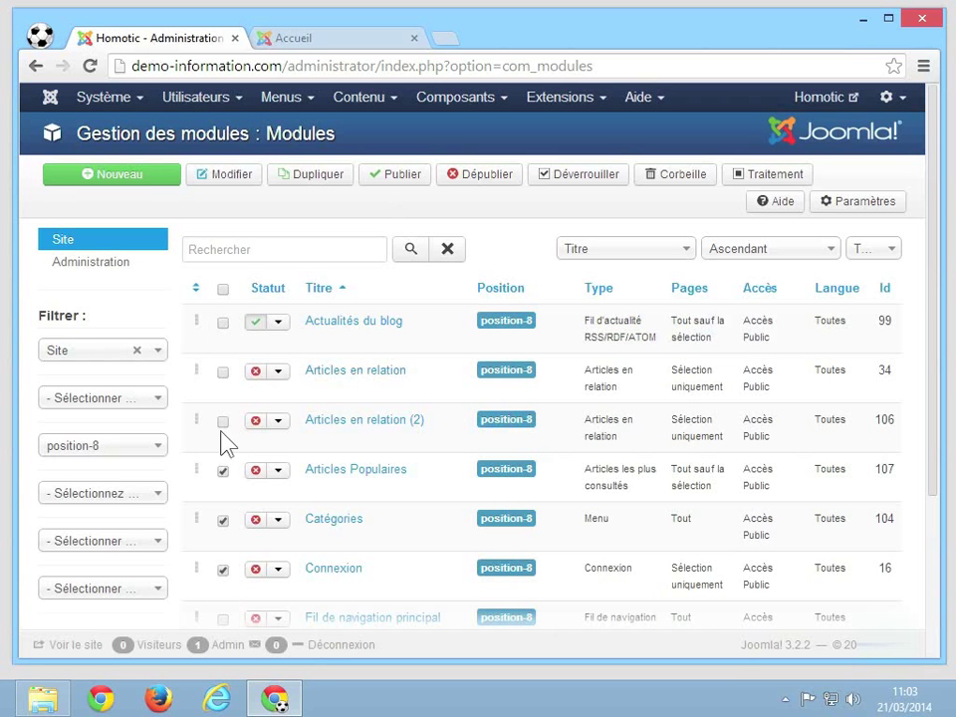
{"action": "left_click", "coordinate": [223, 373]}
{"action": "scroll", "coordinate": [456, 495], "scroll_direction": "down", "scroll_amount": 3}
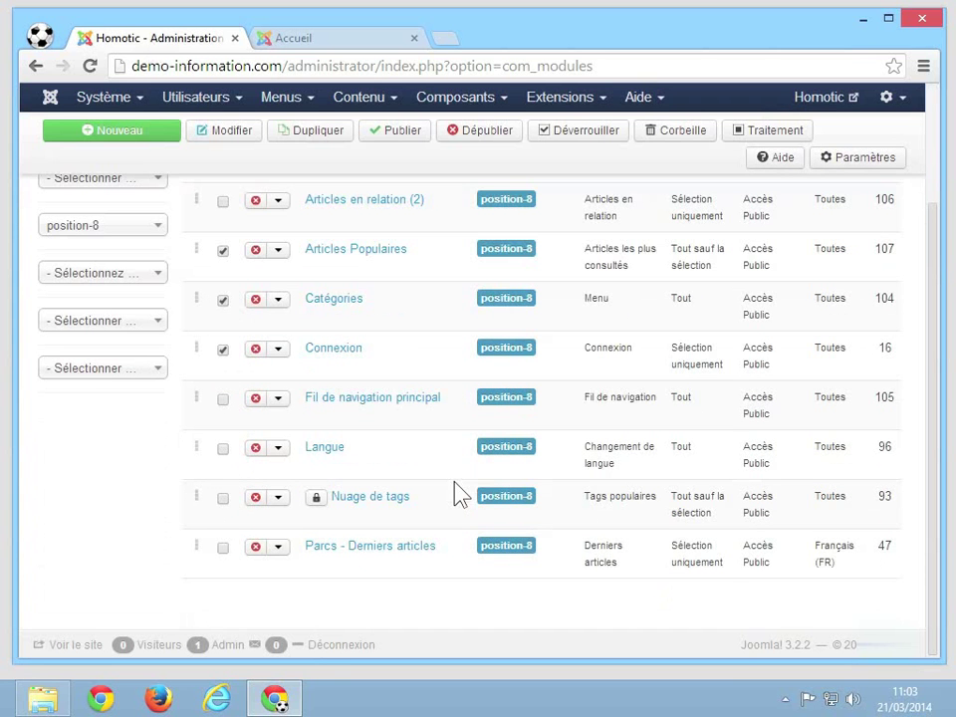
{"action": "left_click", "coordinate": [223, 449]}
{"action": "left_click", "coordinate": [227, 506]}
{"action": "scroll", "coordinate": [527, 519], "scroll_direction": "up", "scroll_amount": 3}
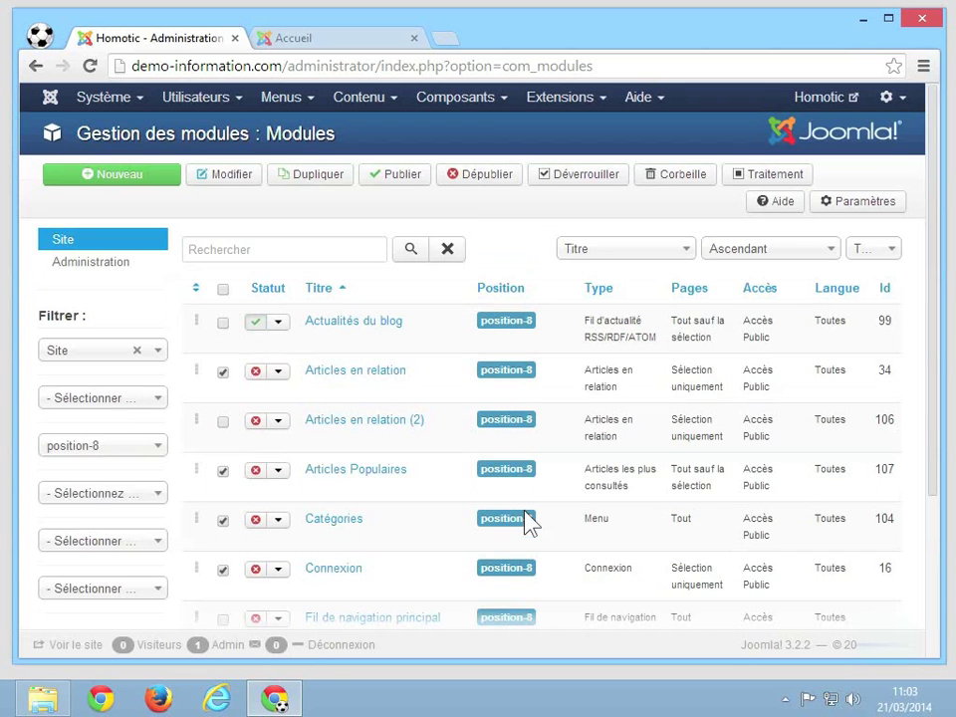
{"action": "left_click", "coordinate": [392, 177]}
Refresh the public Accueil page to check the newly published modules, and go back to the administration.
{"action": "left_click", "coordinate": [328, 40]}
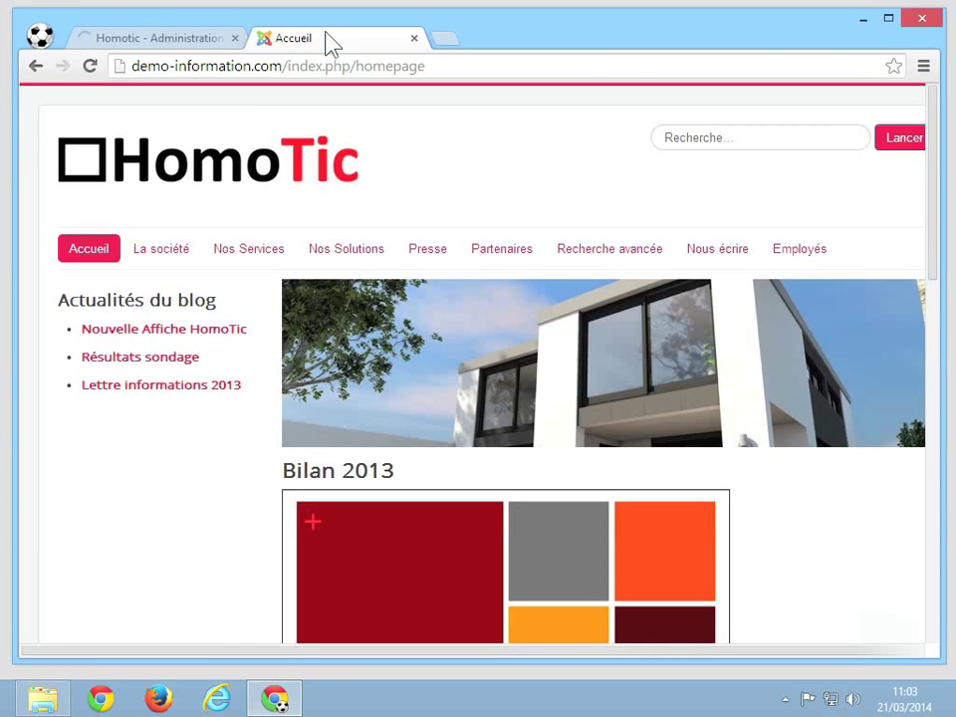
{"action": "left_click", "coordinate": [90, 67]}
{"action": "mouse_move", "coordinate": [502, 249]}
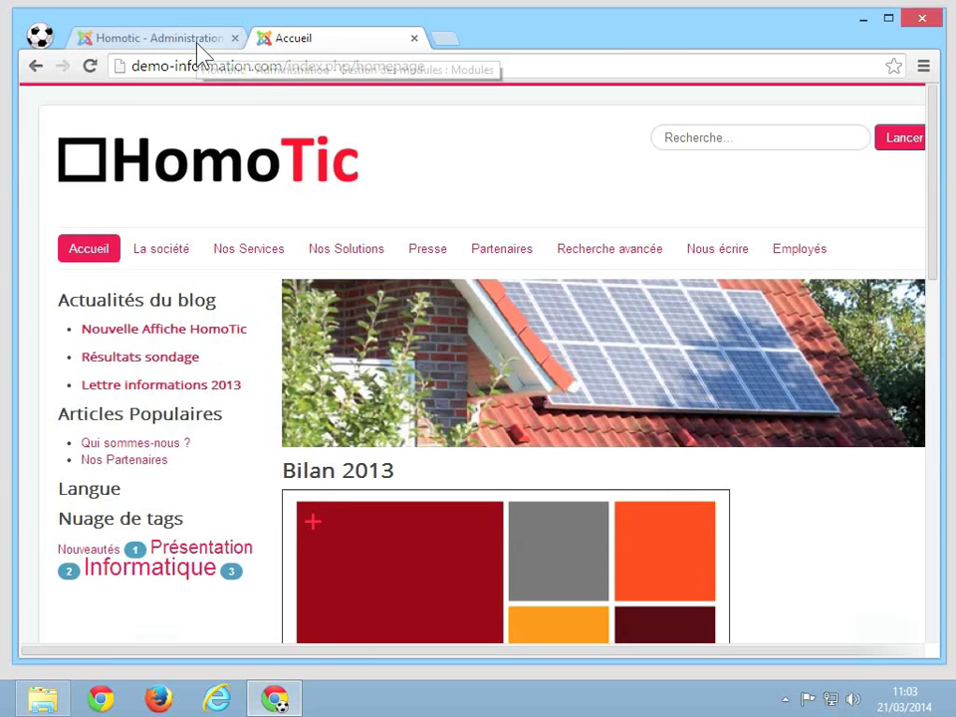
{"action": "left_click", "coordinate": [149, 36]}
Unpublish the Langue module and check the refreshed Accueil page's sidebar.
{"action": "scroll", "coordinate": [386, 481], "scroll_direction": "down", "scroll_amount": 3}
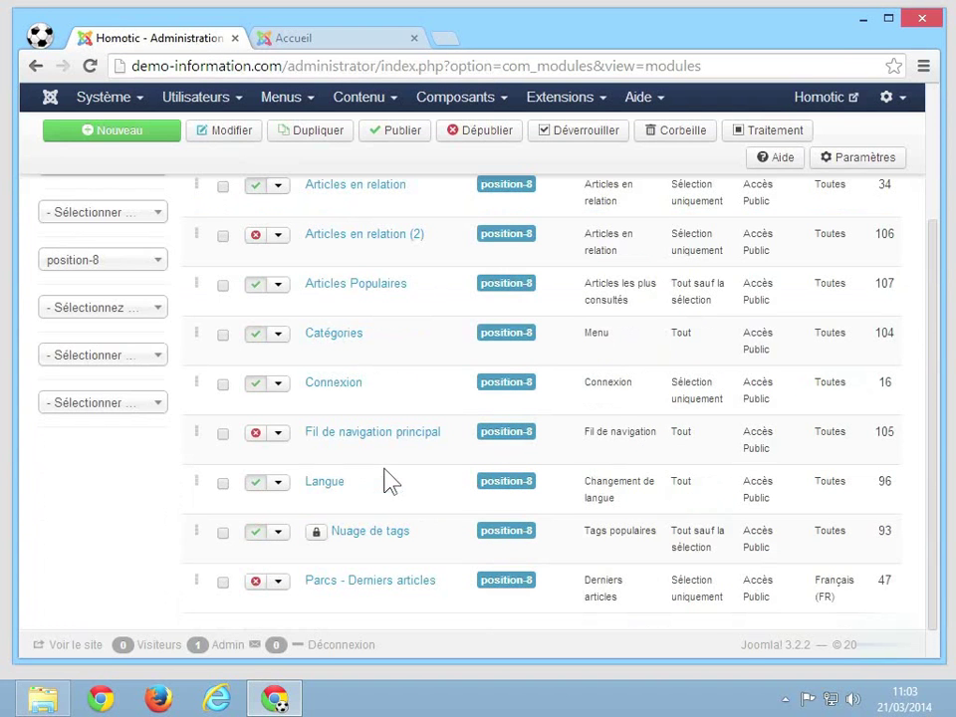
{"action": "left_click", "coordinate": [257, 481]}
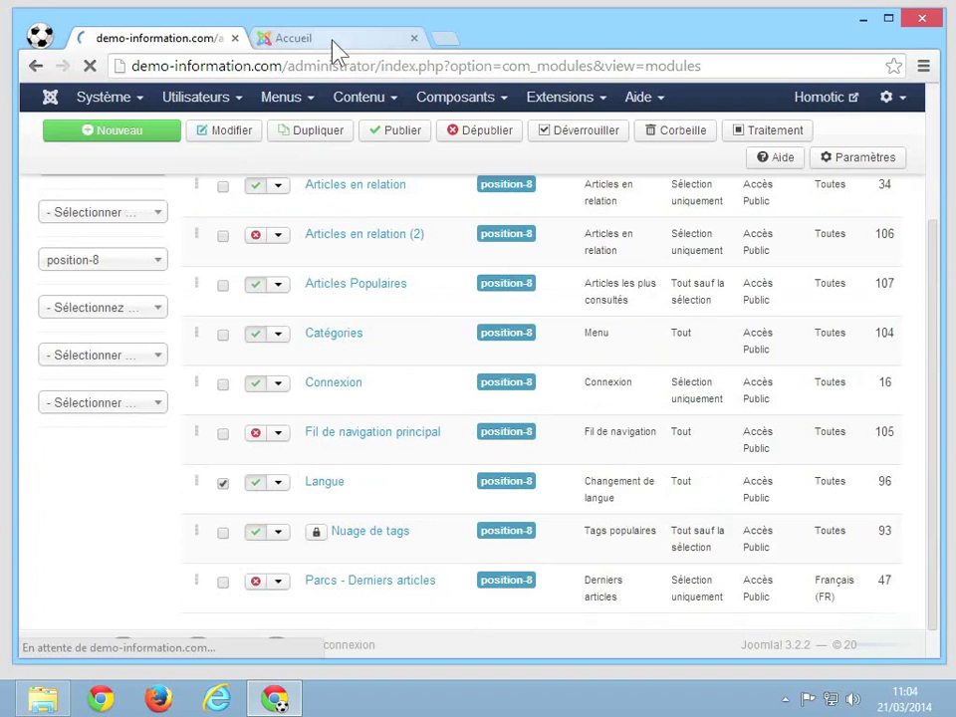
{"action": "left_click", "coordinate": [334, 40]}
{"action": "left_click", "coordinate": [91, 66]}
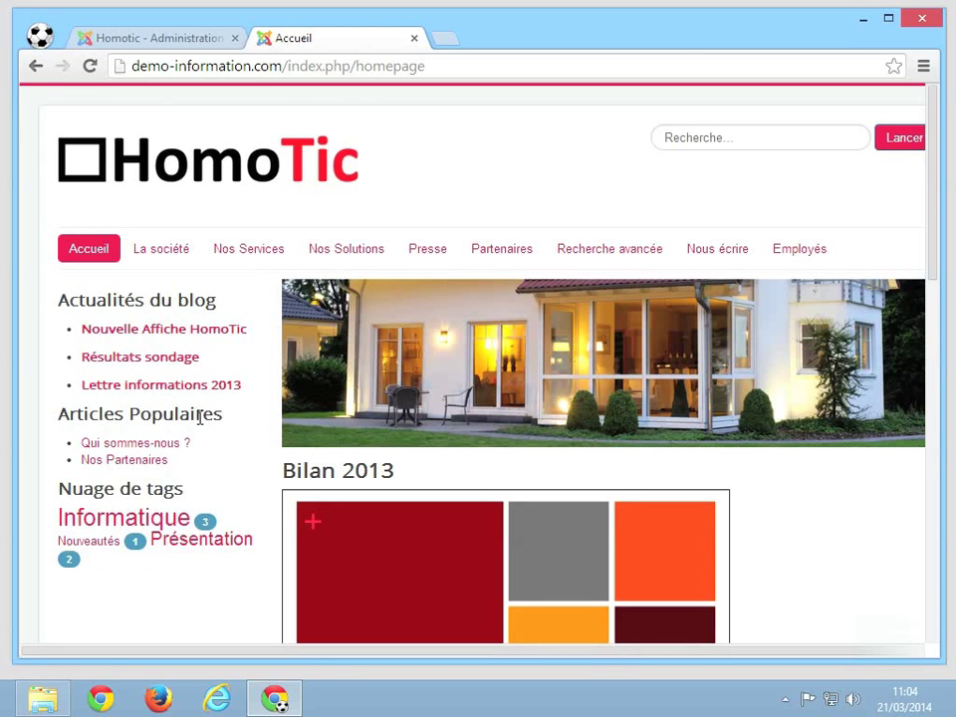
{"action": "left_click", "coordinate": [184, 40]}
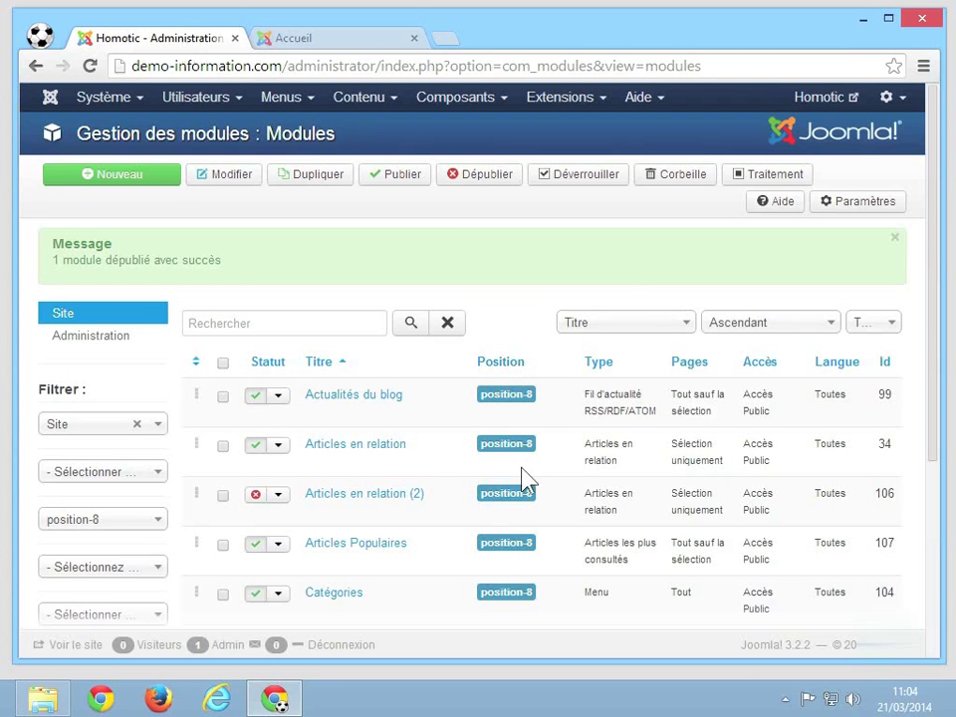
Sort the modules by Ordre and move Articles Populaires to the first place, above Actualités du blog.
{"action": "left_click", "coordinate": [581, 325]}
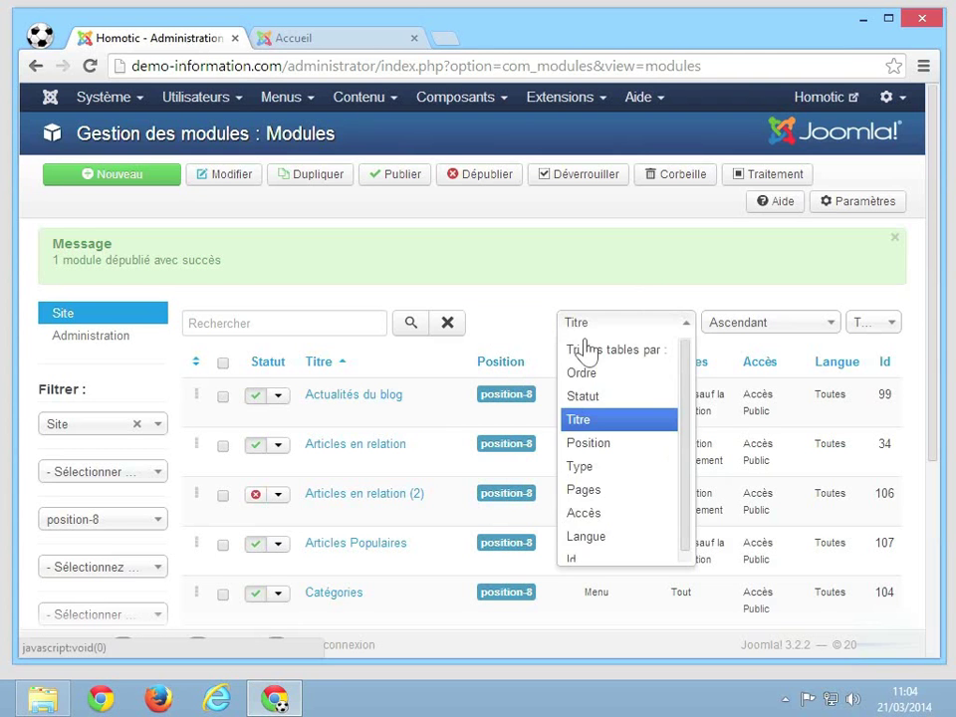
{"action": "left_click", "coordinate": [600, 374]}
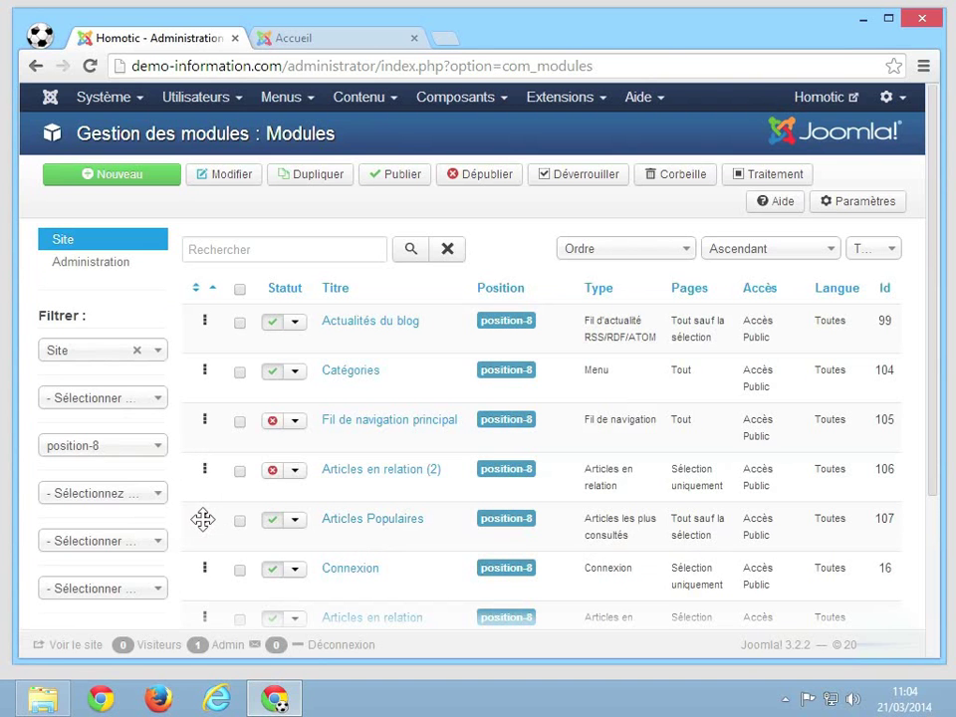
{"action": "left_click_drag", "start_coordinate": [202, 519], "coordinate": [202, 313]}
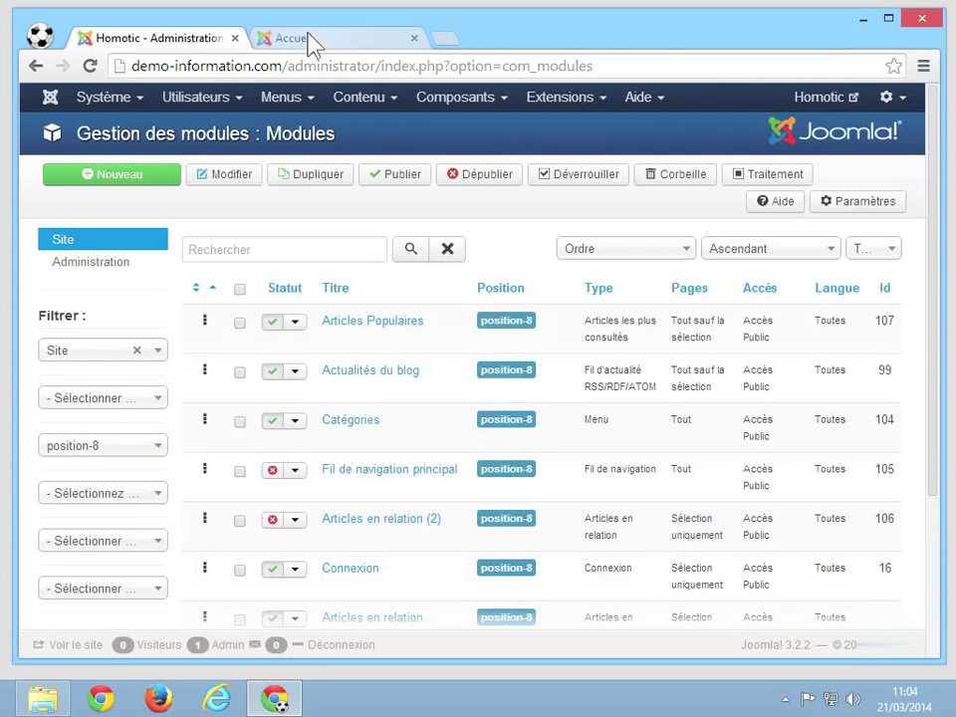
Reload the Accueil page, check the order of the sidebar modules, and return to the module list.
{"action": "left_click", "coordinate": [310, 38]}
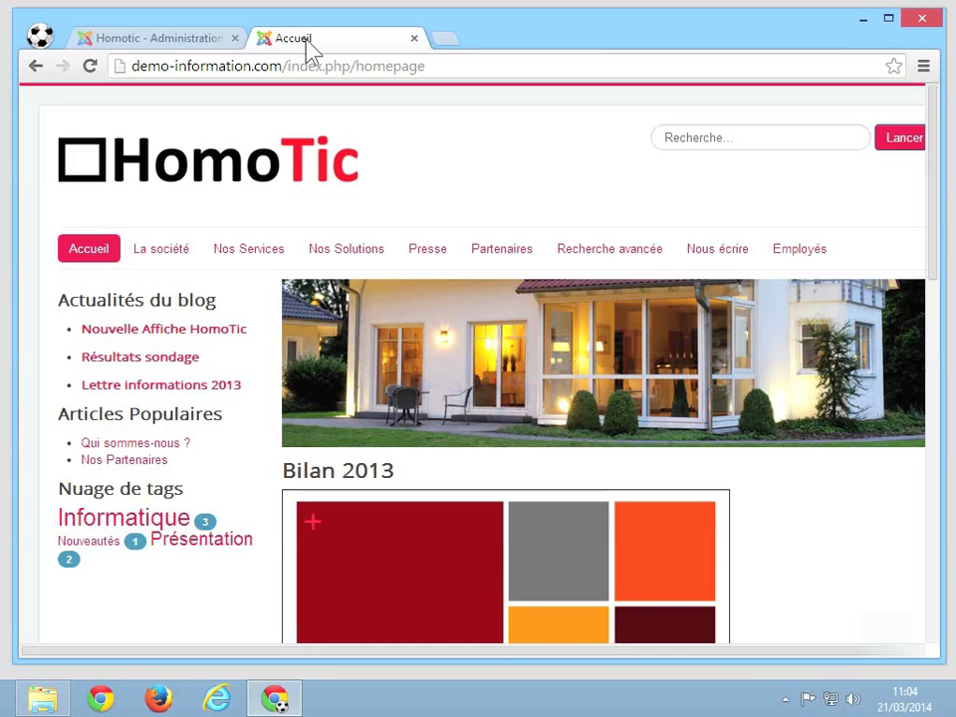
{"action": "left_click", "coordinate": [89, 67]}
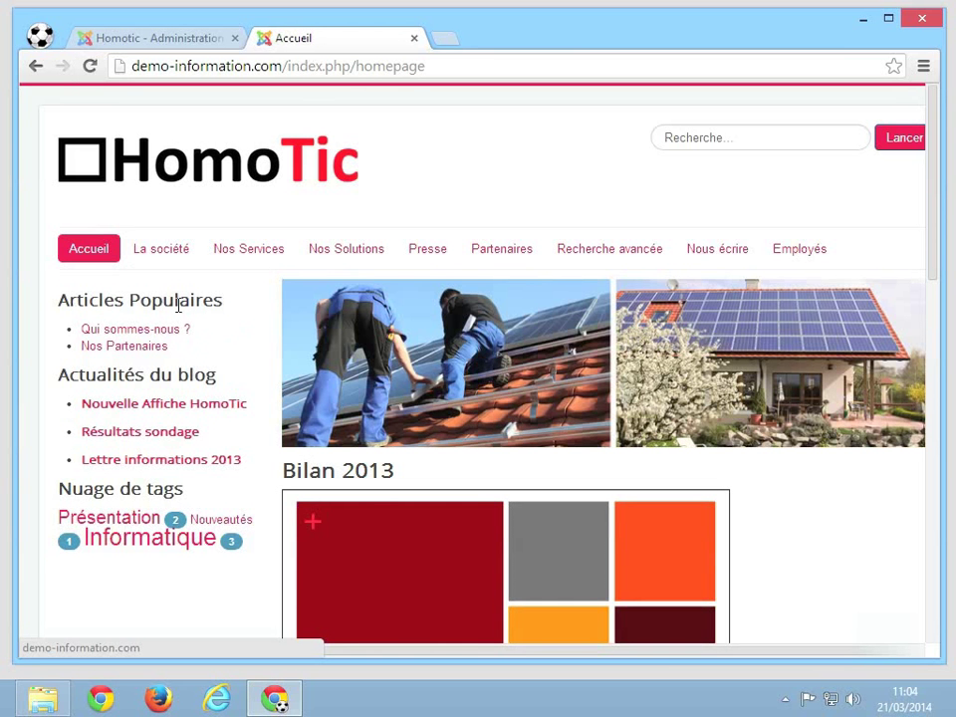
{"action": "left_click", "coordinate": [192, 36]}
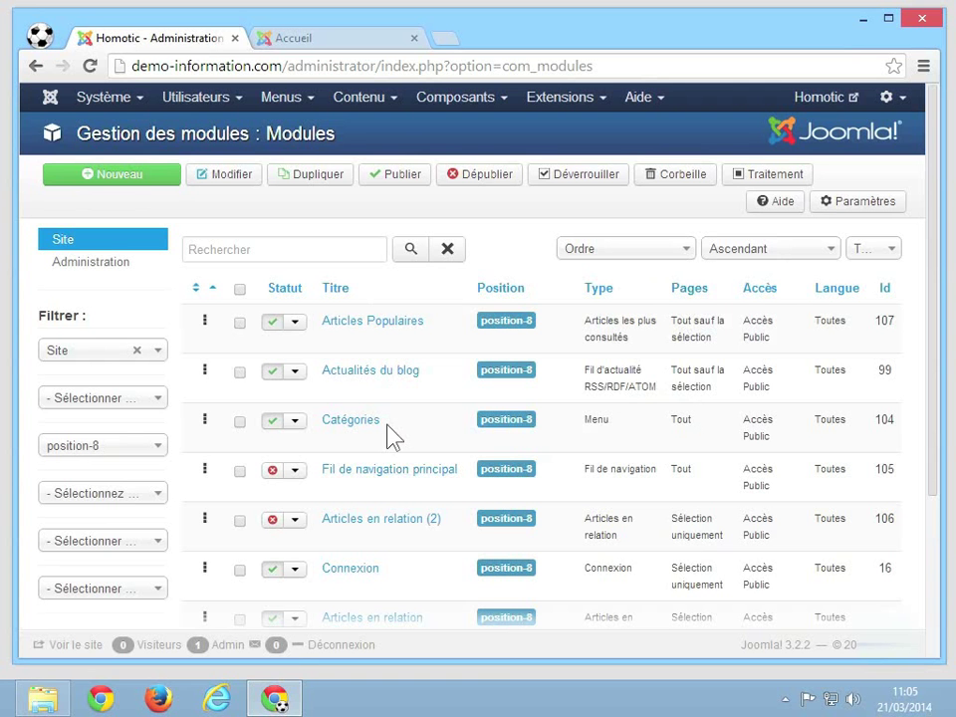
Open the public La société page, compare its sidebar modules with Accueil's, and return to the module list.
{"action": "left_click", "coordinate": [331, 40]}
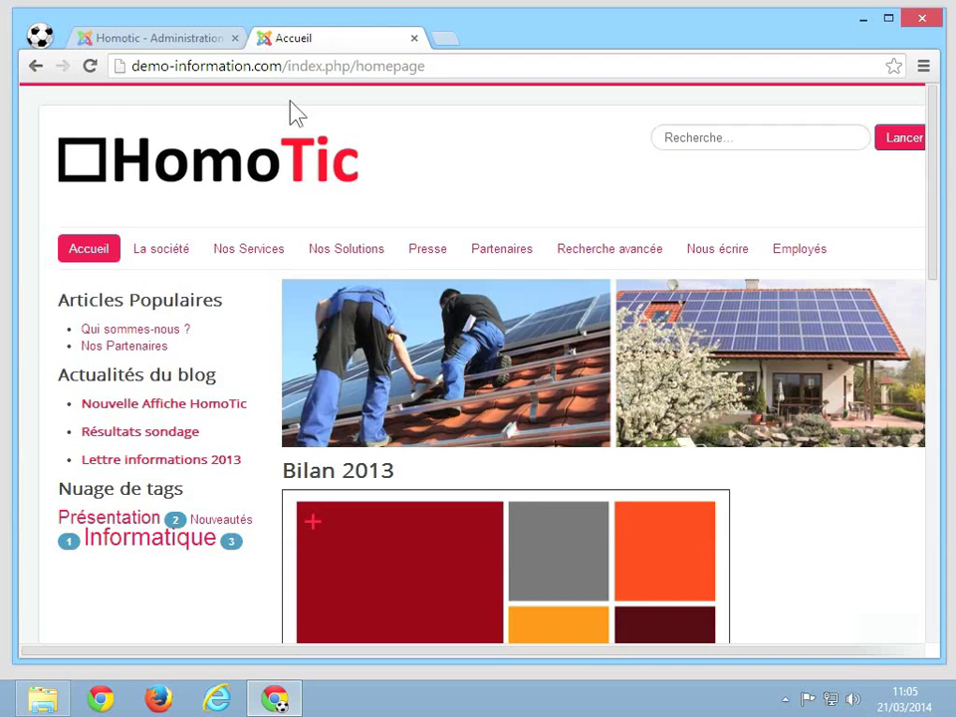
{"action": "left_click", "coordinate": [167, 258]}
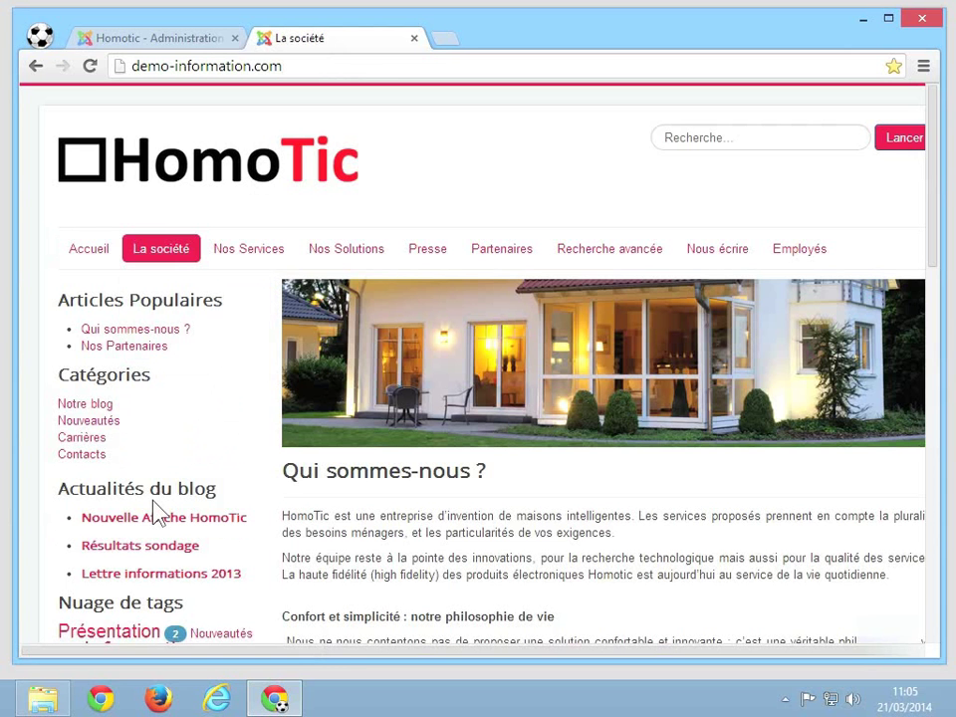
{"action": "left_click", "coordinate": [179, 40]}
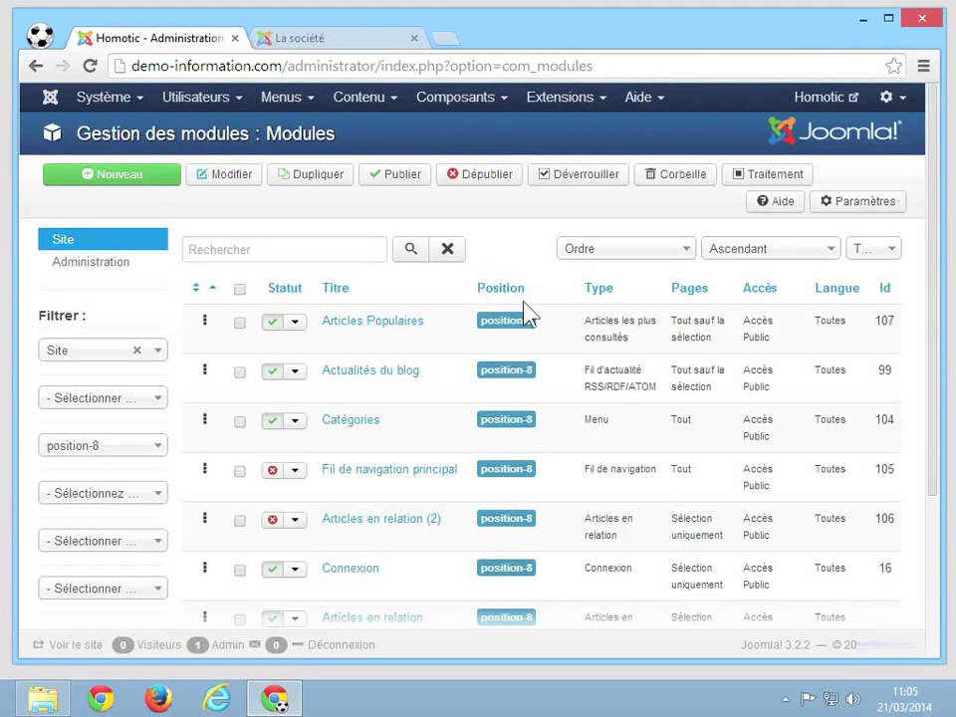
Open the Articles Populaires module and set its menu assignment to Uniquement les liens sélectionnés.
{"action": "left_click", "coordinate": [374, 329]}
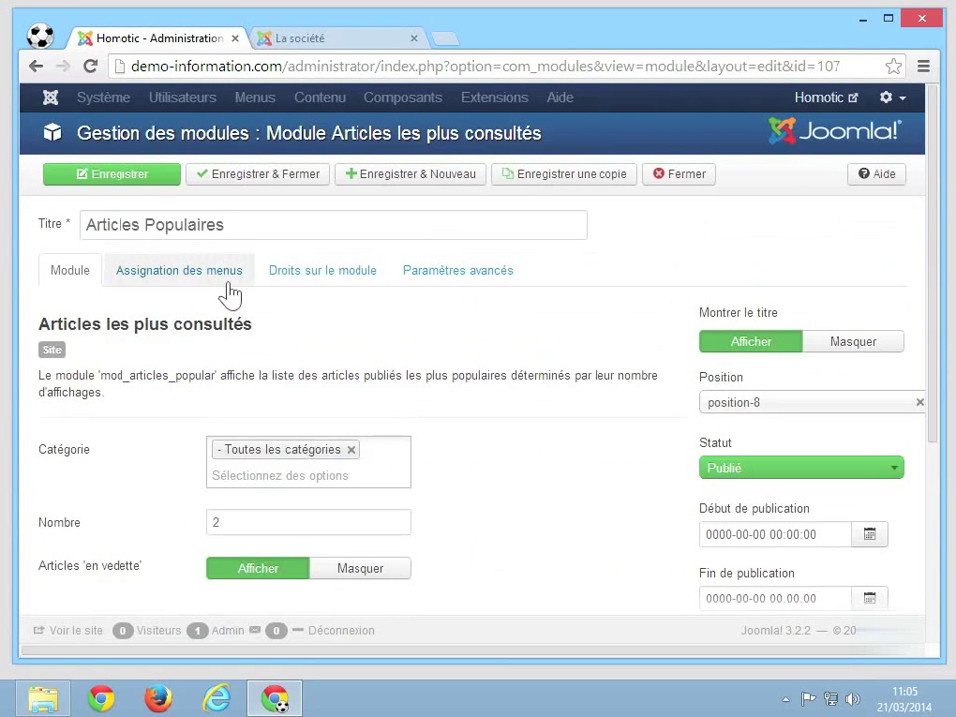
{"action": "left_click", "coordinate": [212, 284]}
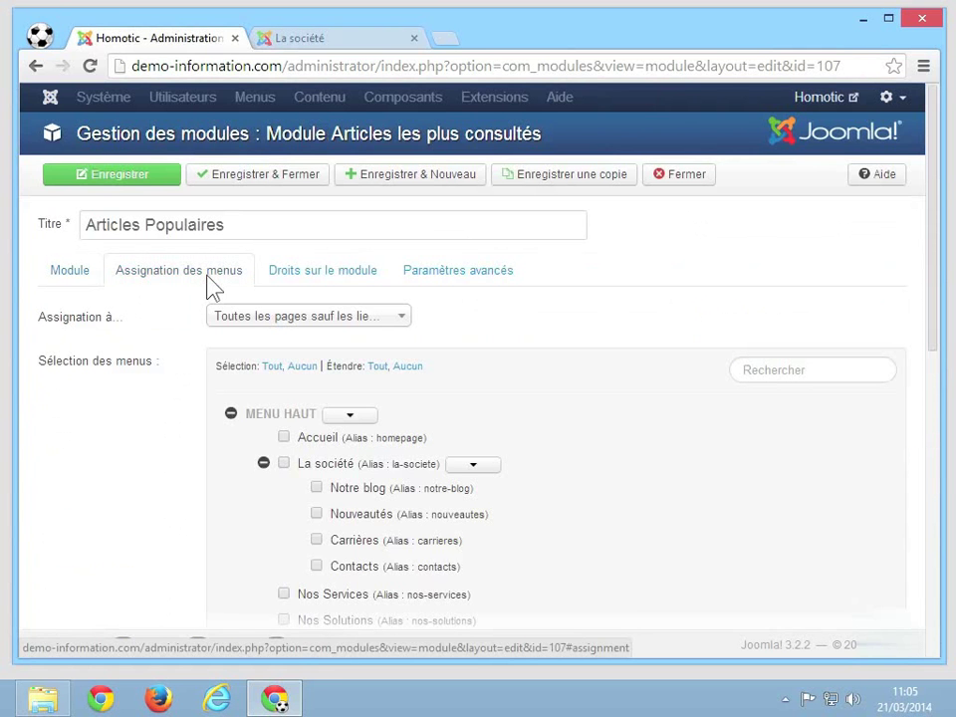
{"action": "left_click", "coordinate": [365, 332]}
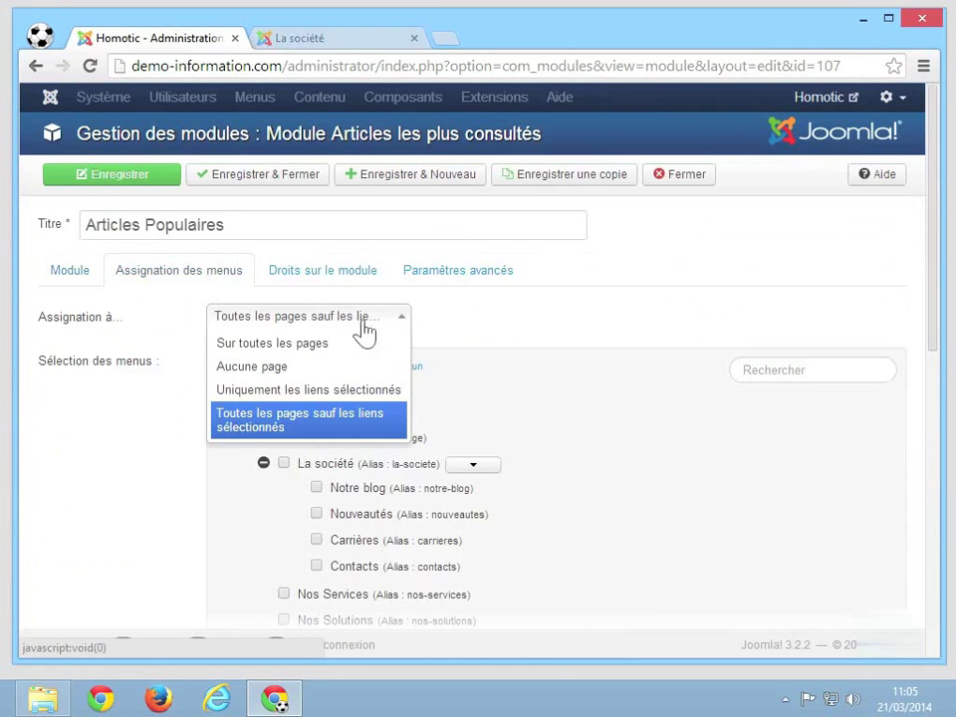
{"action": "left_click", "coordinate": [269, 394]}
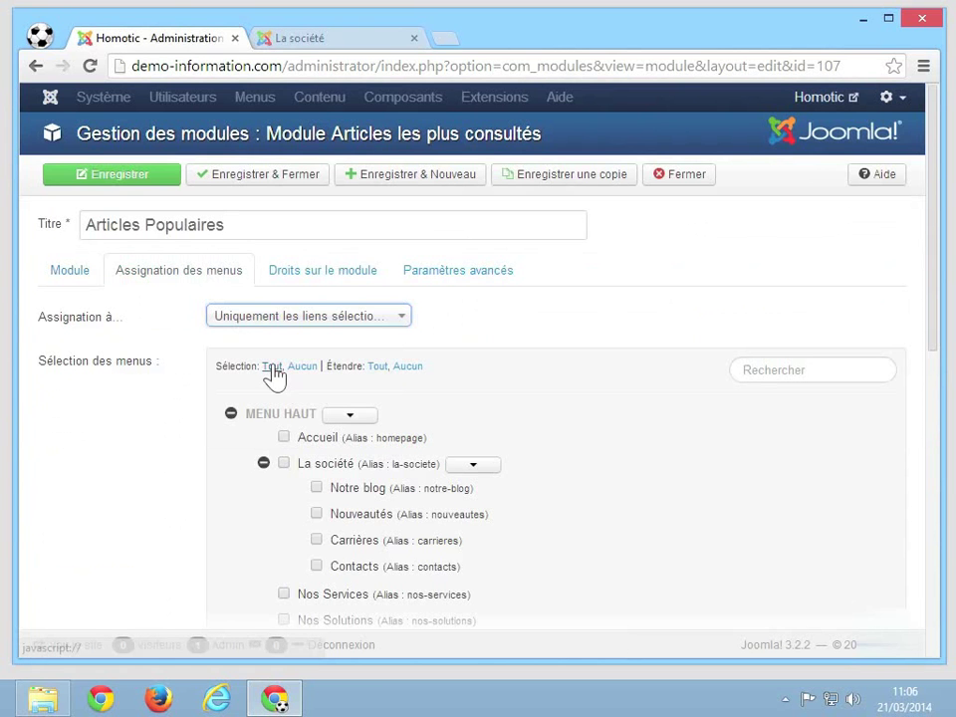
Clear the menu selection, assign the Articles Populaires module only to the Accueil link, and save the module.
{"action": "left_click", "coordinate": [300, 368]}
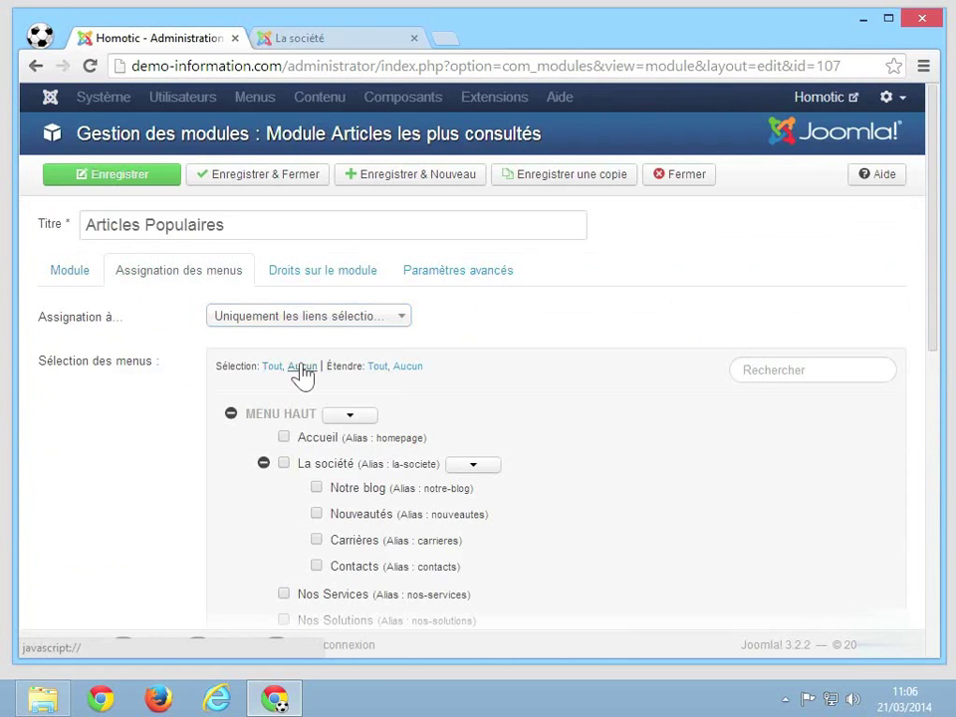
{"action": "left_click", "coordinate": [284, 438]}
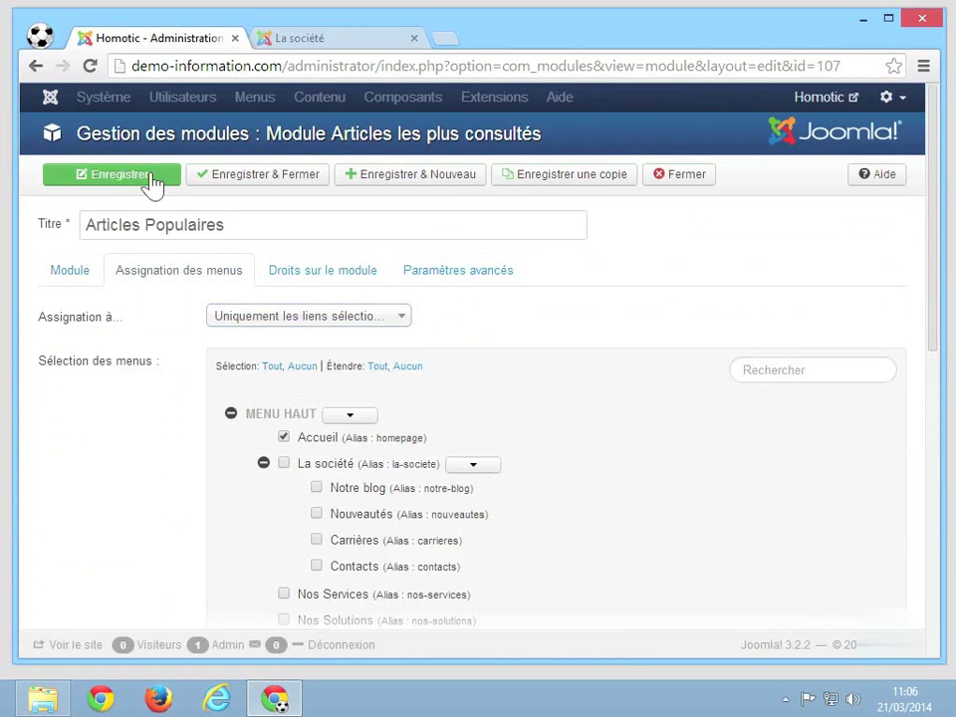
{"action": "left_click", "coordinate": [152, 177]}
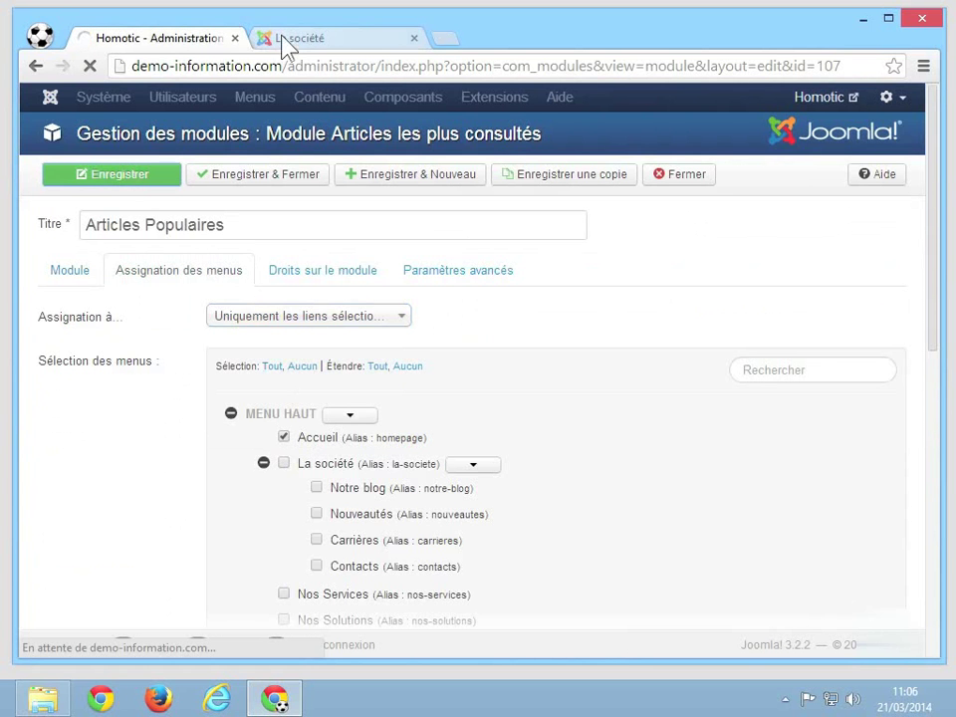
Reload the public La société page to check its sidebar modules, and open the Accueil page for comparison.
{"action": "left_click", "coordinate": [317, 43]}
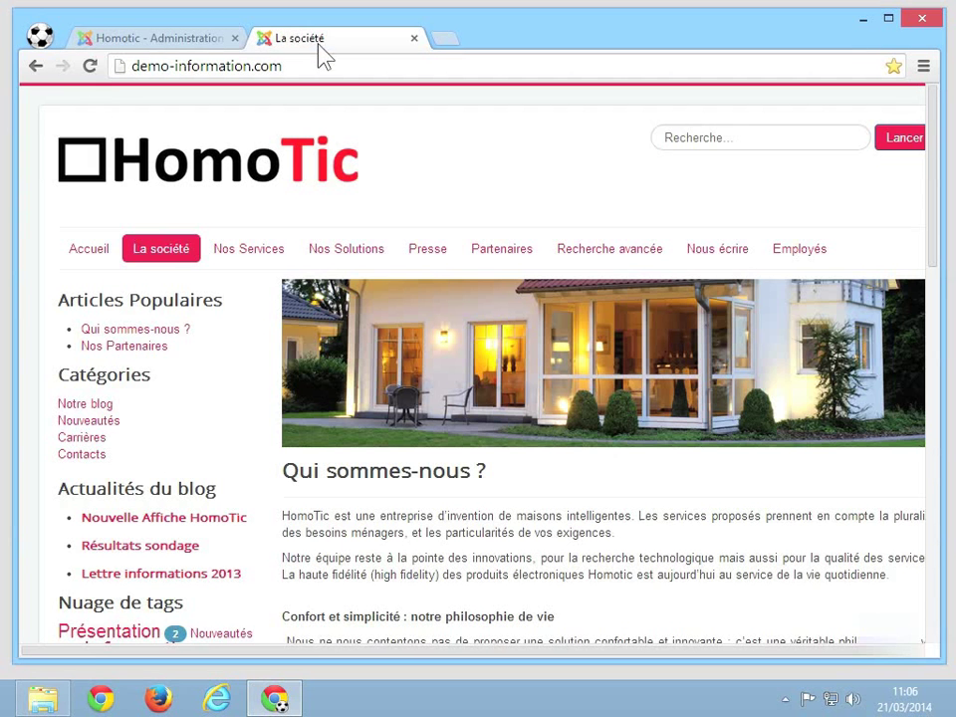
{"action": "left_click", "coordinate": [90, 67]}
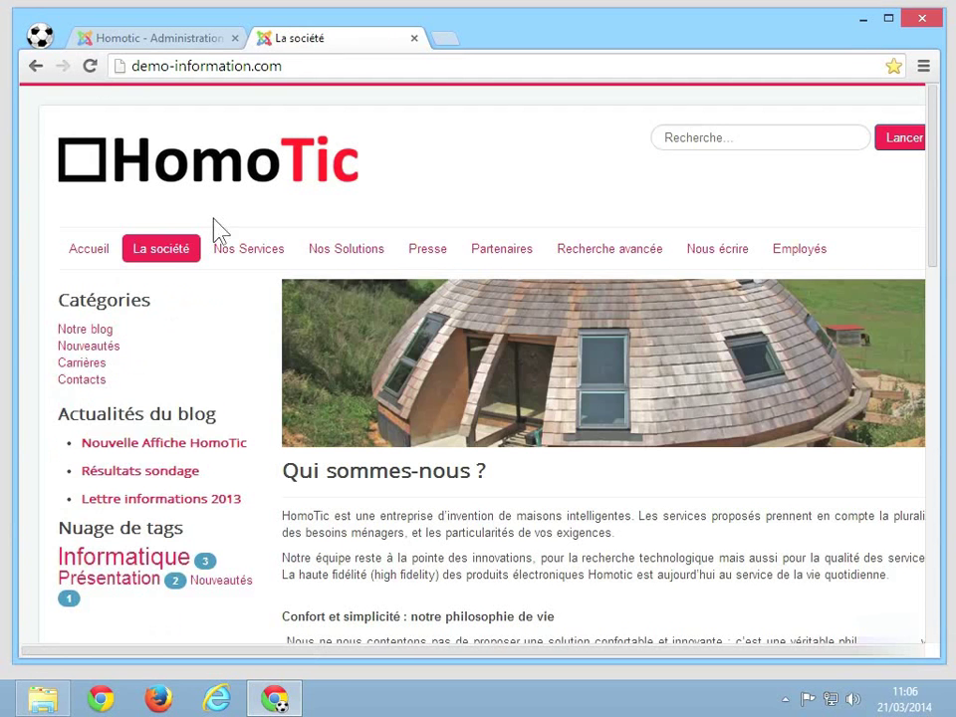
{"action": "left_click", "coordinate": [95, 252]}
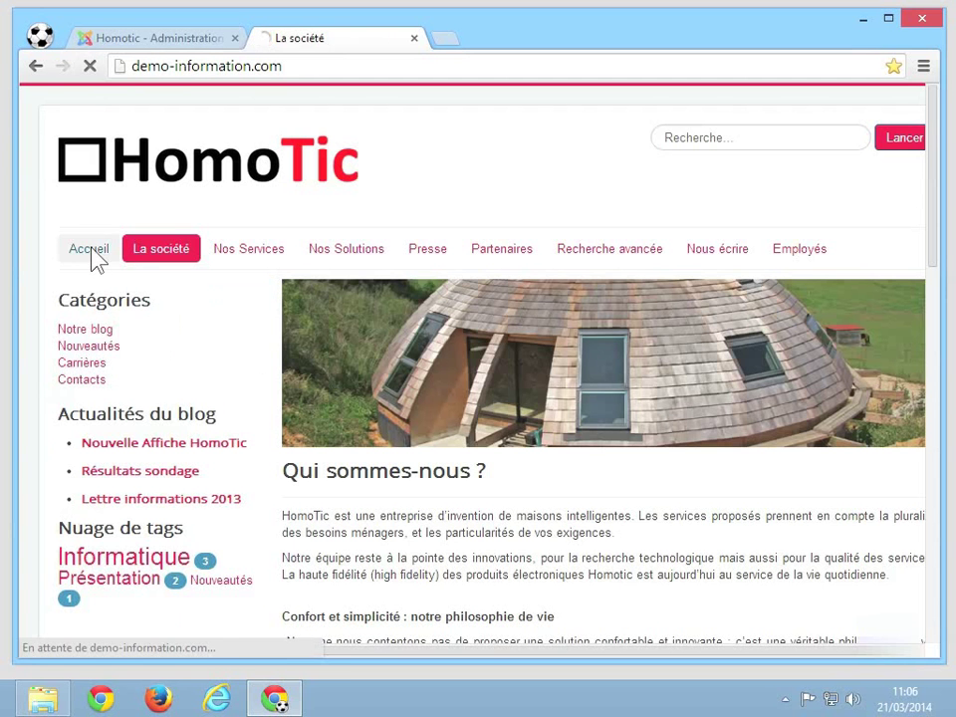